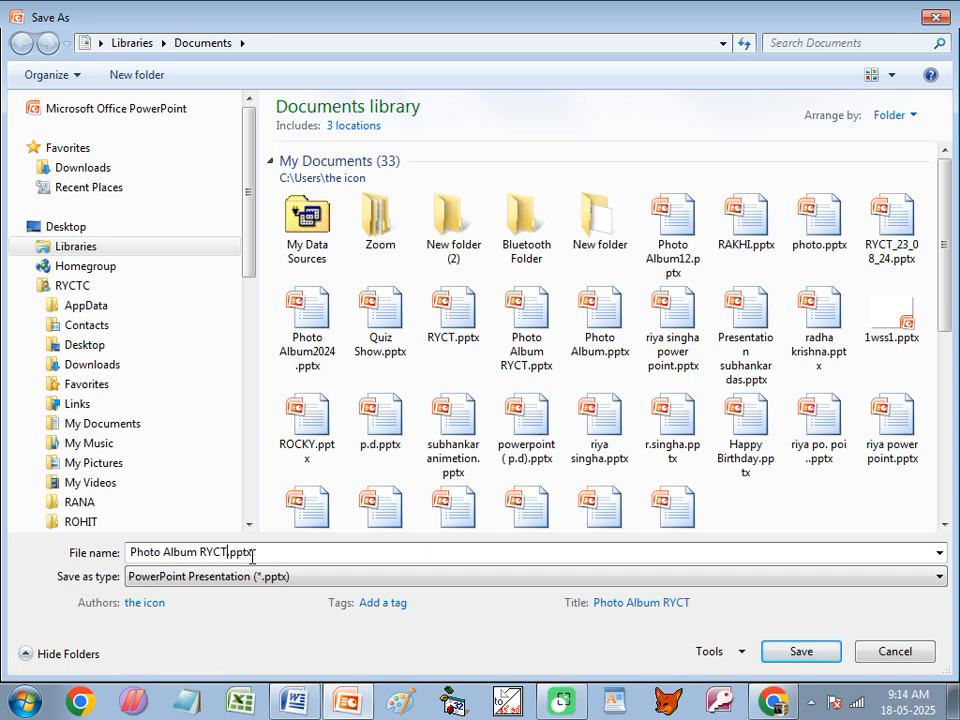
# Step: Save the presentation as a copy named Photo Album RYCT1.pptx
pyautogui.write('1')
pyautogui.press('Return')
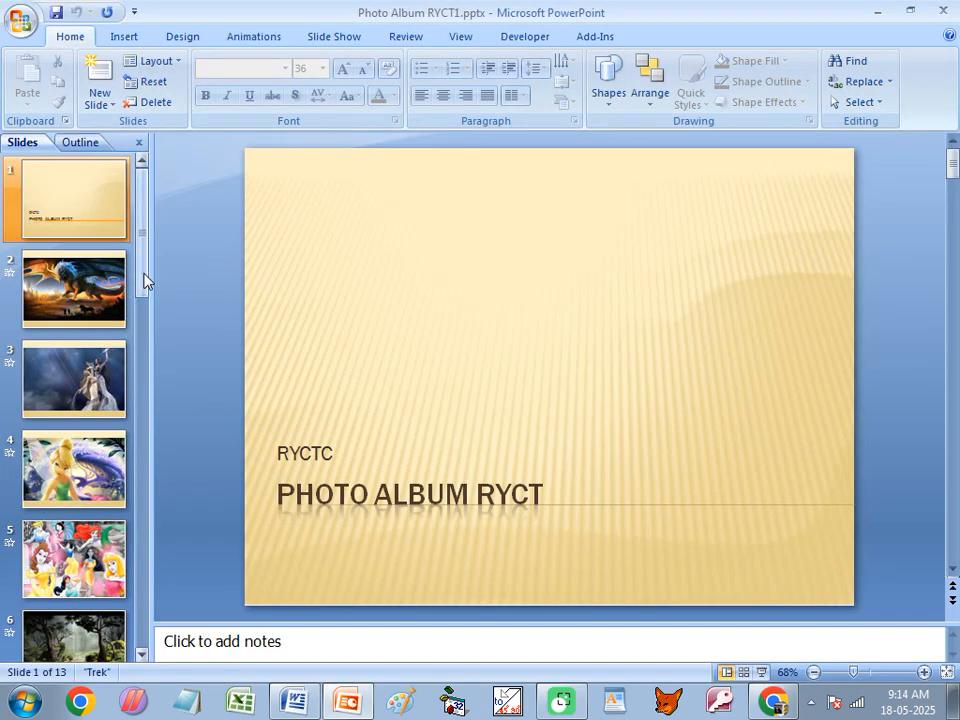
# Step: Delete every slide in the presentation, working from the last picture slide back to the title slide
pyautogui.scroll(-1, 146, 315)
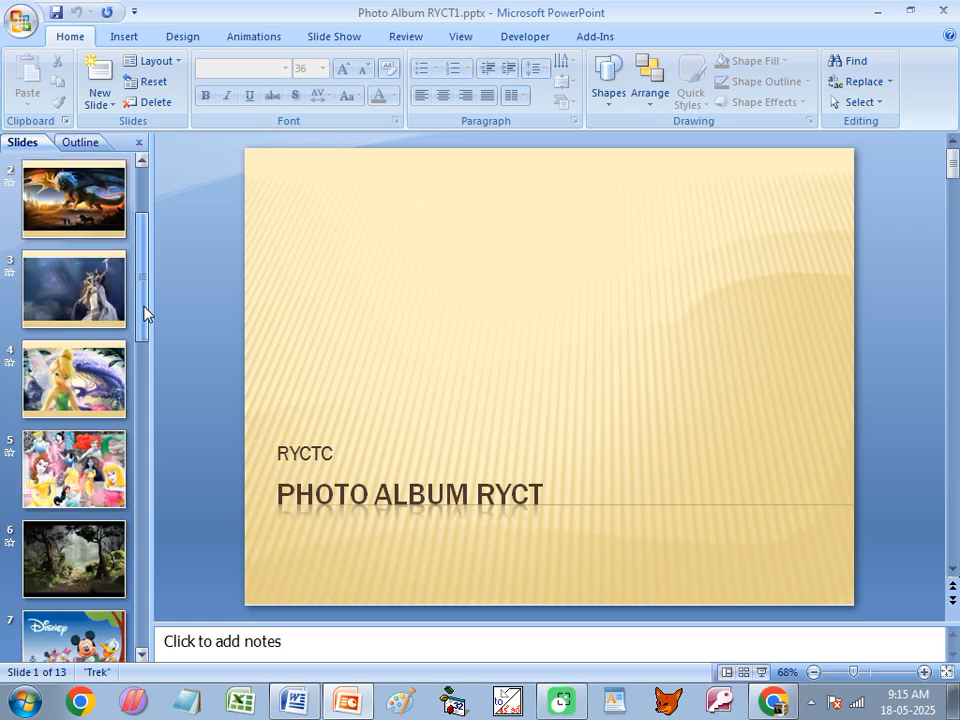
pyautogui.scroll(-7, 106, 643)
pyautogui.click(80, 588)
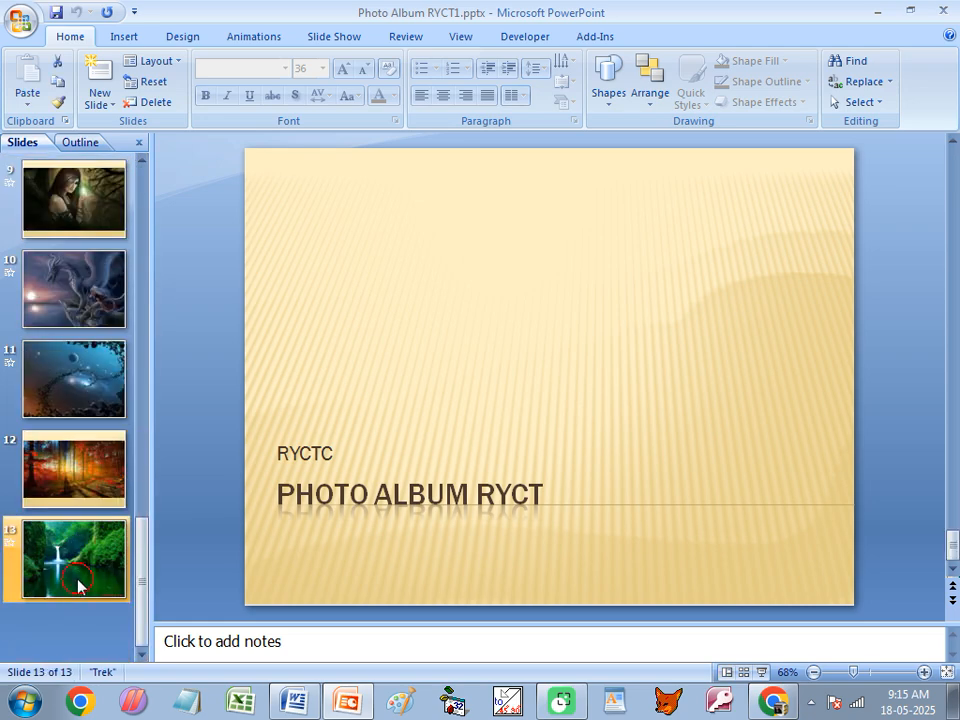
pyautogui.press('Delete')
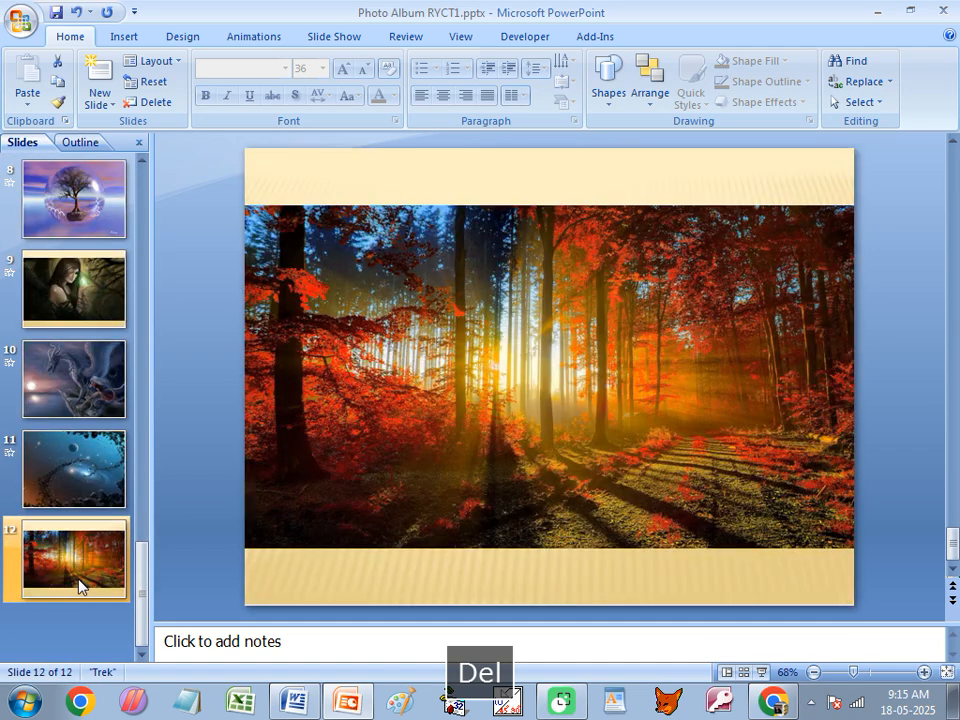
pyautogui.press('Delete')
pyautogui.press('Delete')
pyautogui.press('Delete')
pyautogui.press('Delete')
pyautogui.press('Delete')
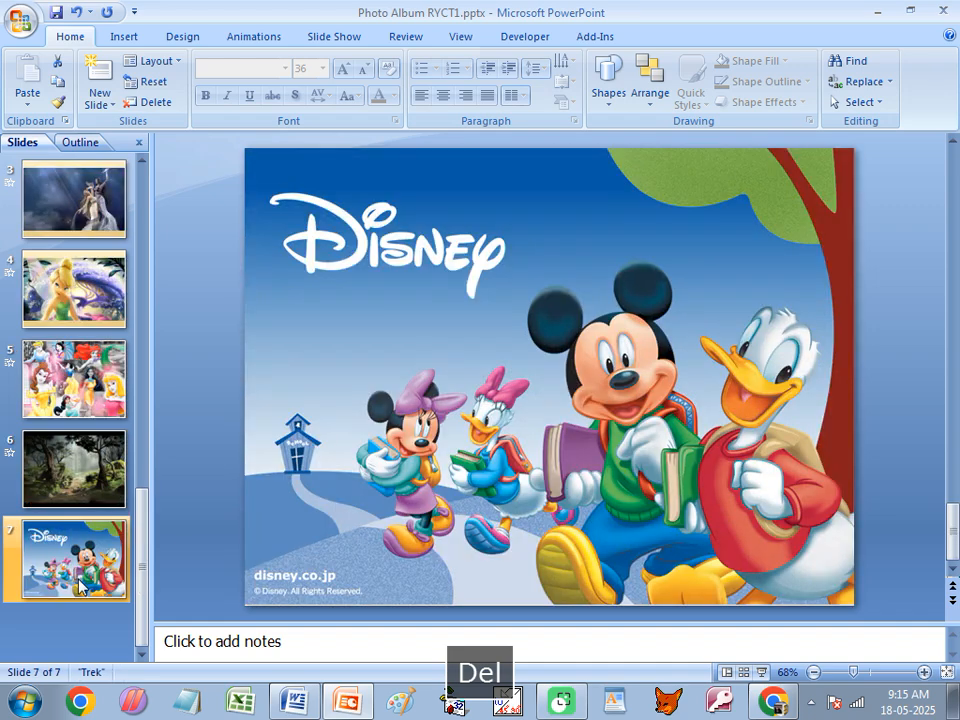
pyautogui.press('Delete')
pyautogui.press('Delete')
pyautogui.press('Delete')
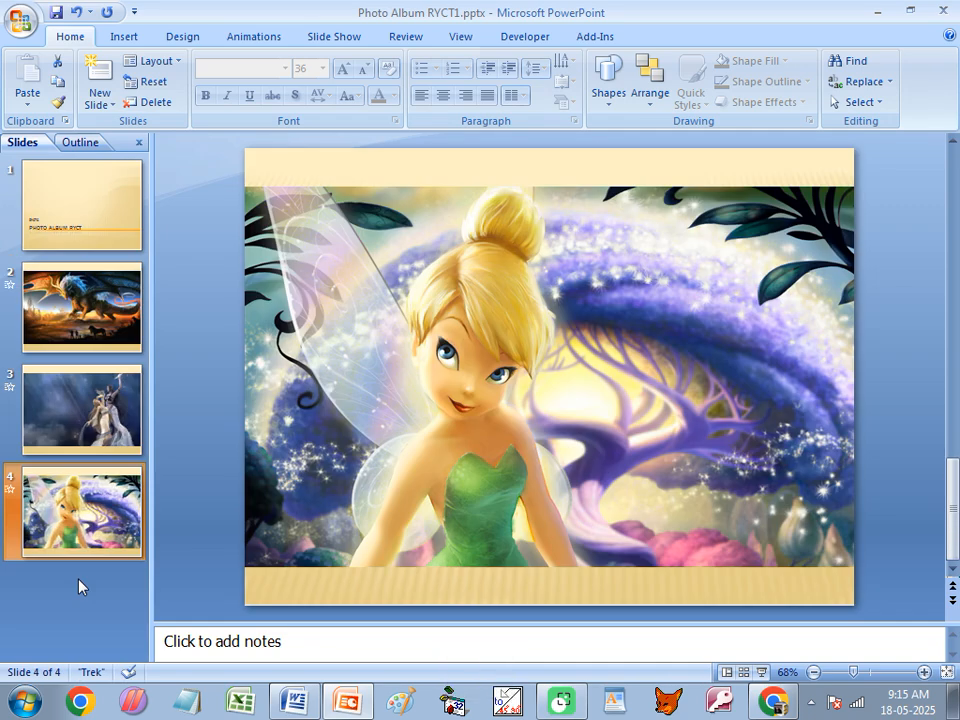
pyautogui.press('Delete')
pyautogui.press('Delete')
pyautogui.press('Delete')
pyautogui.press('Delete')
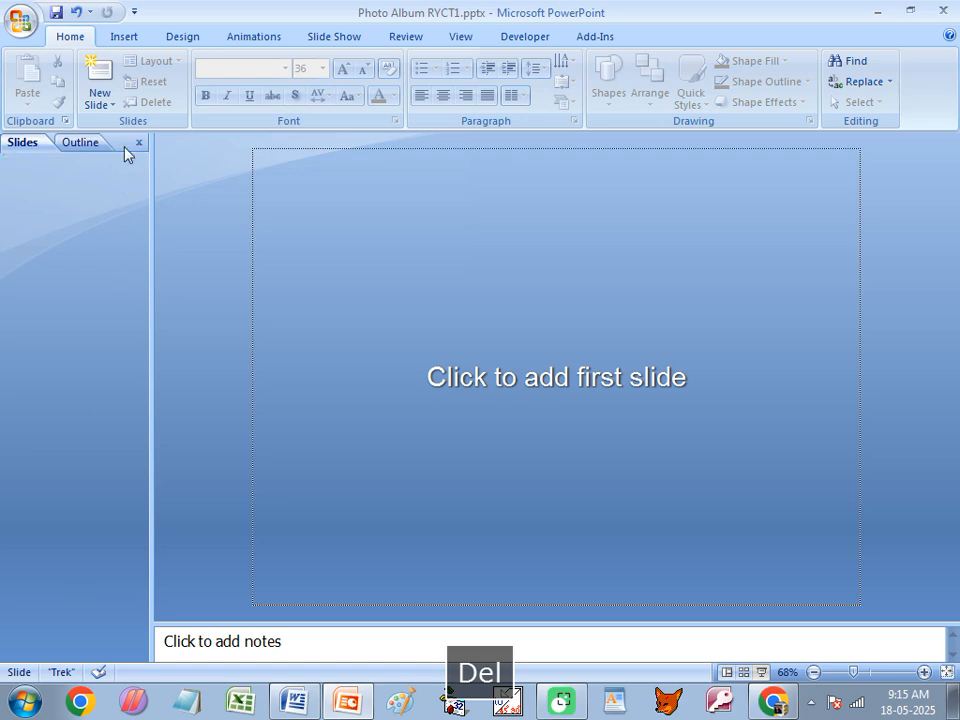
# Step: Add a first slide with the Blank layout and apply the plain white custom theme
pyautogui.click(101, 100)
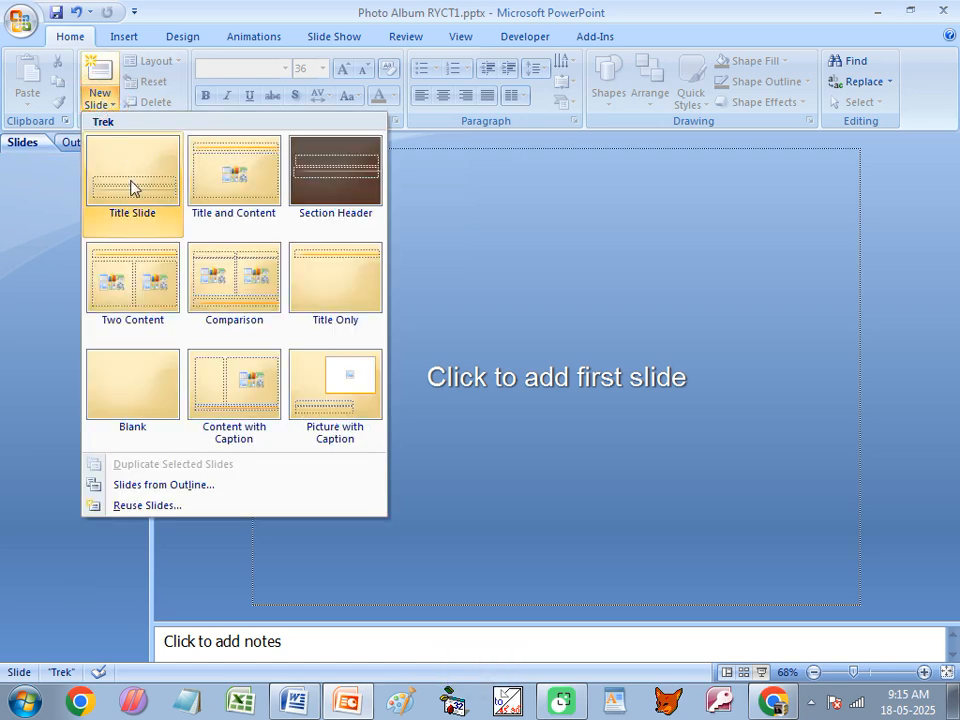
pyautogui.click(143, 387)
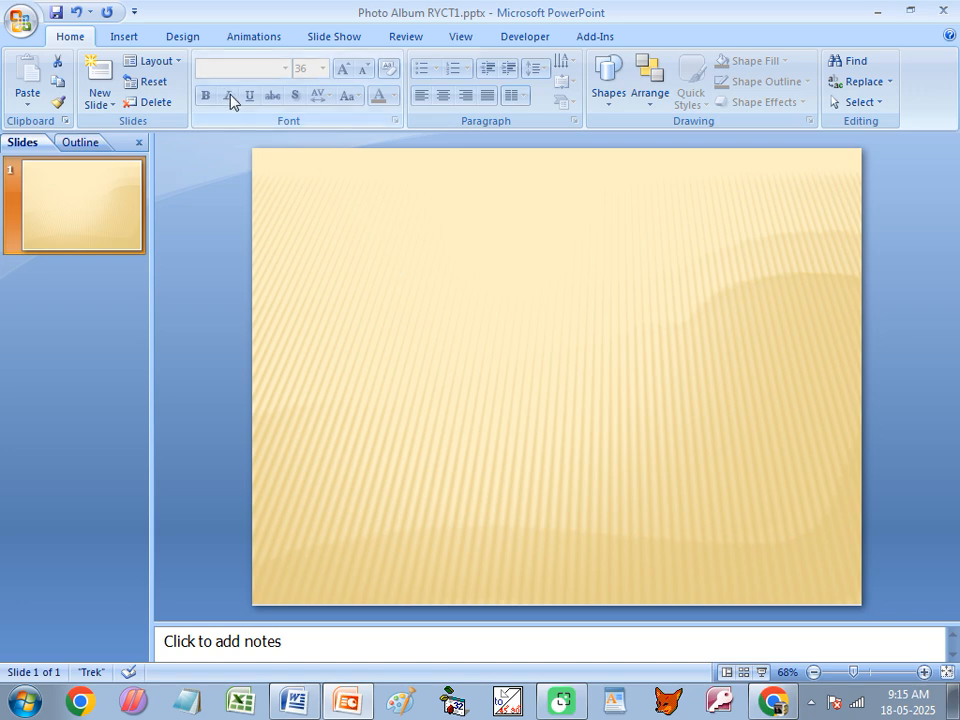
pyautogui.click(172, 37)
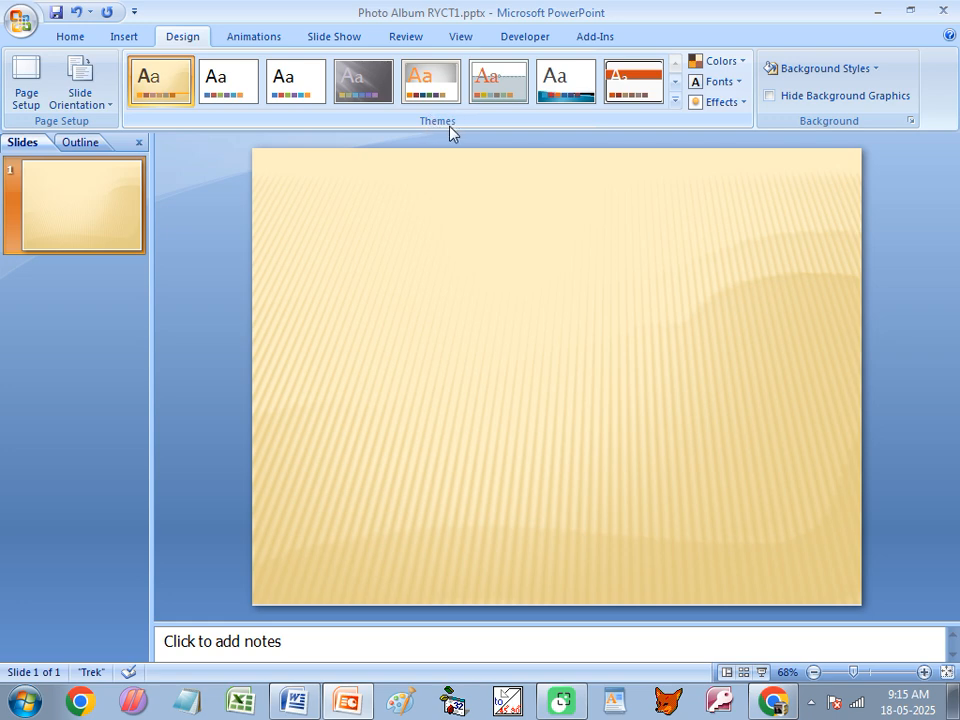
pyautogui.click(676, 104)
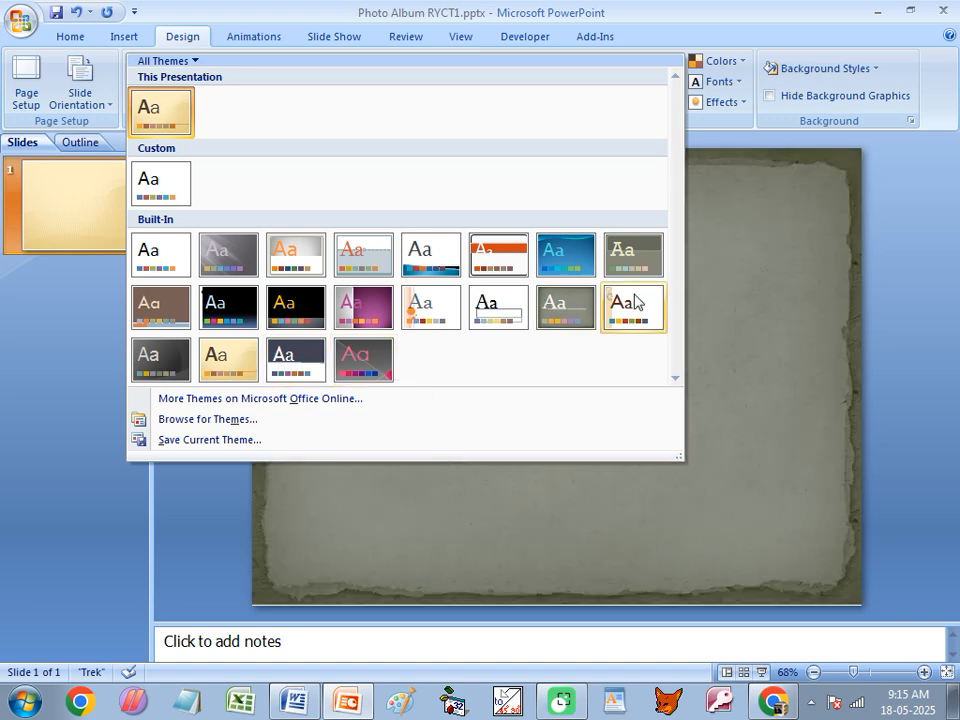
pyautogui.click(155, 185)
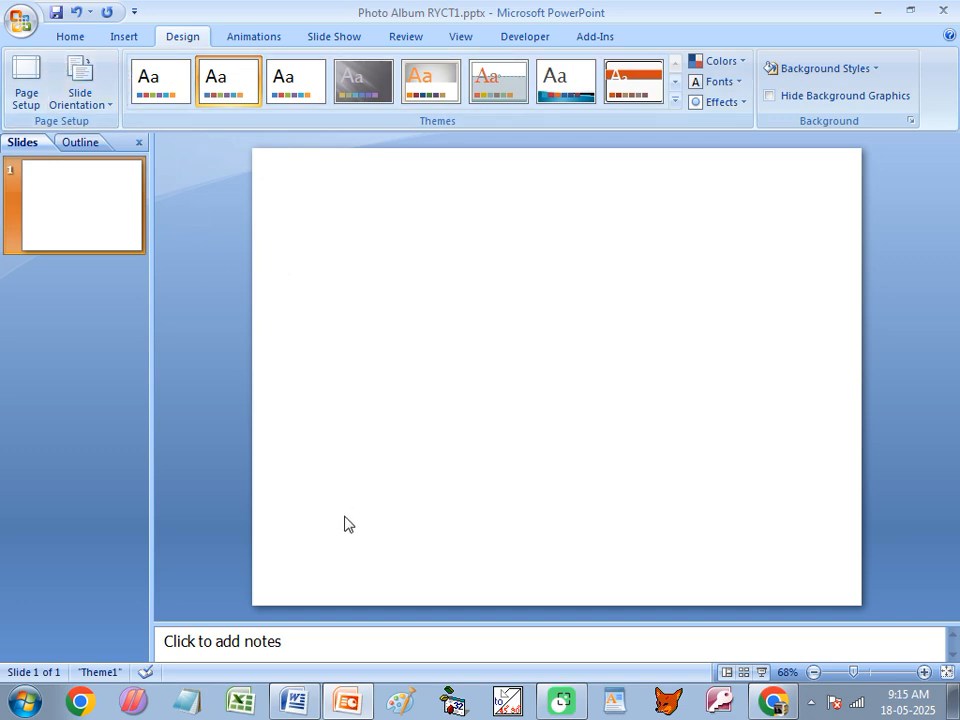
# Step: Switch to the Word notes, highlight "Insert Tab" in the Photo Album steps, and return to PowerPoint
pyautogui.click(293, 703)
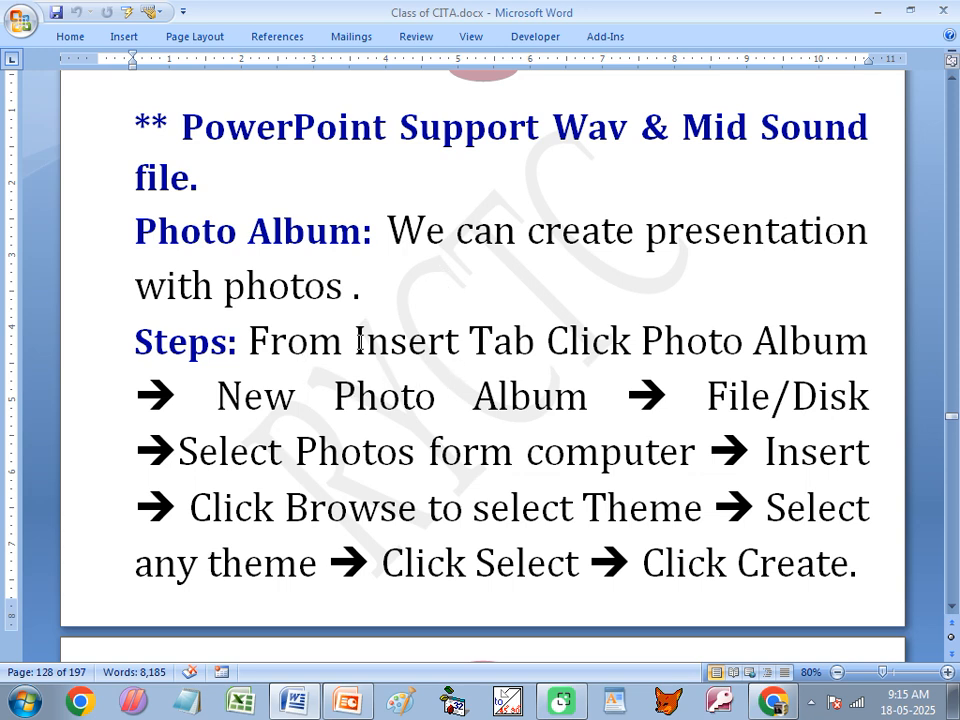
pyautogui.moveTo(355, 341); pyautogui.dragTo(545, 341)
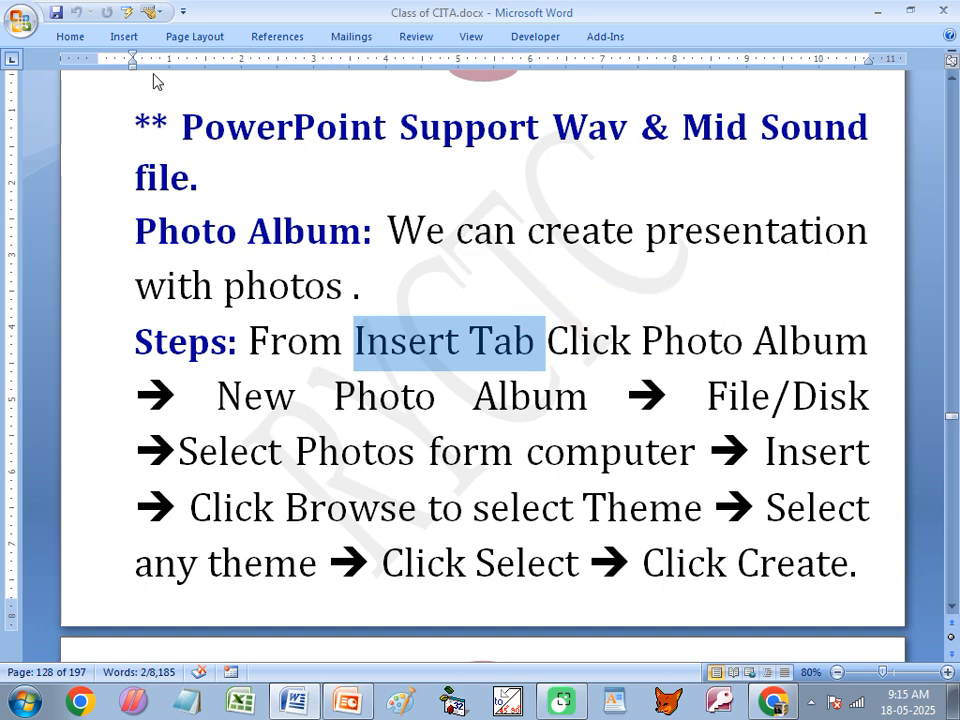
pyautogui.click(348, 703)
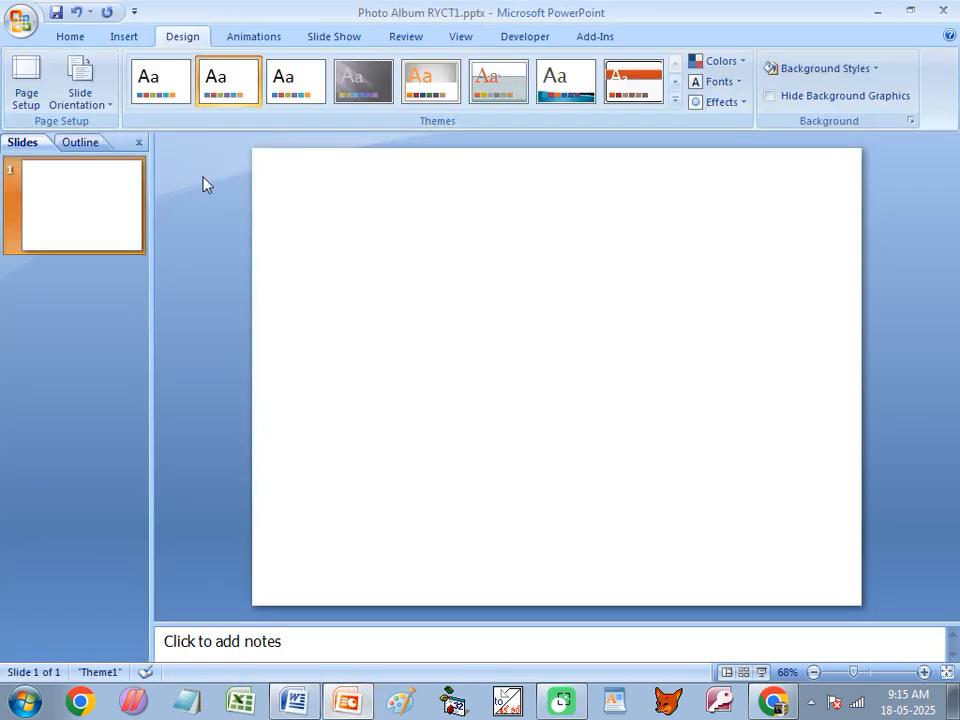
# Step: Start a new photo album and open the selection of pictures from file or disk
pyautogui.click(124, 36)
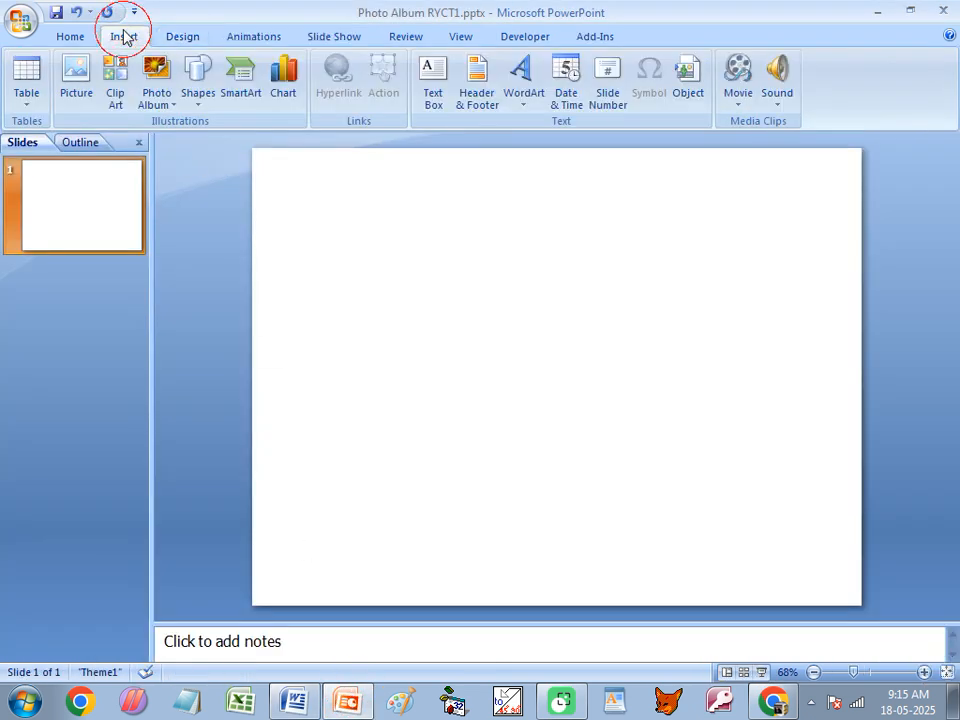
pyautogui.click(156, 106)
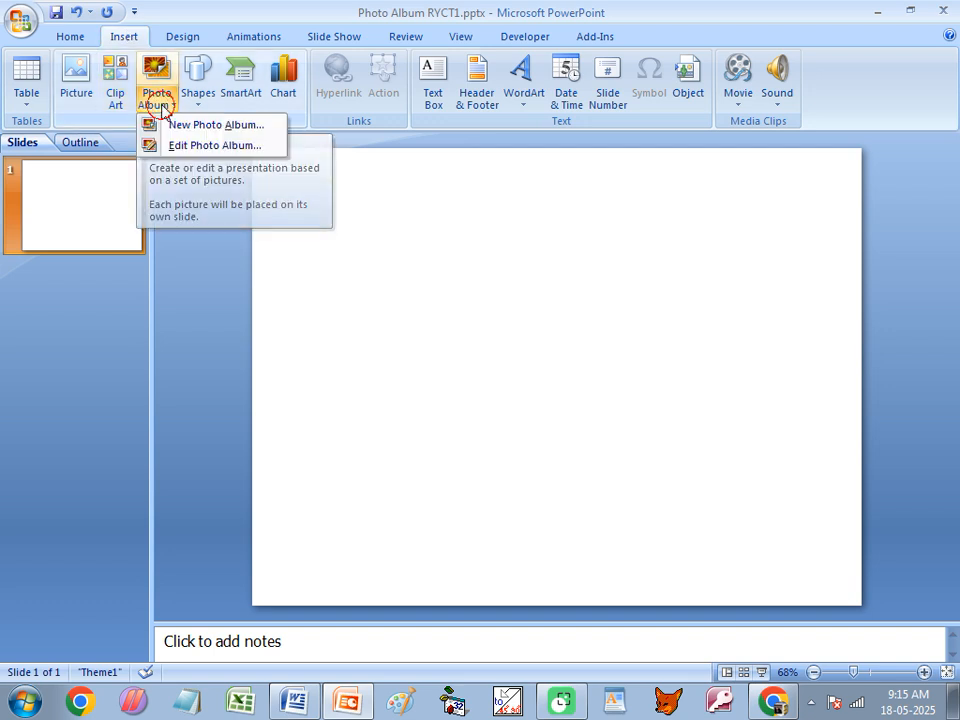
pyautogui.click(221, 127)
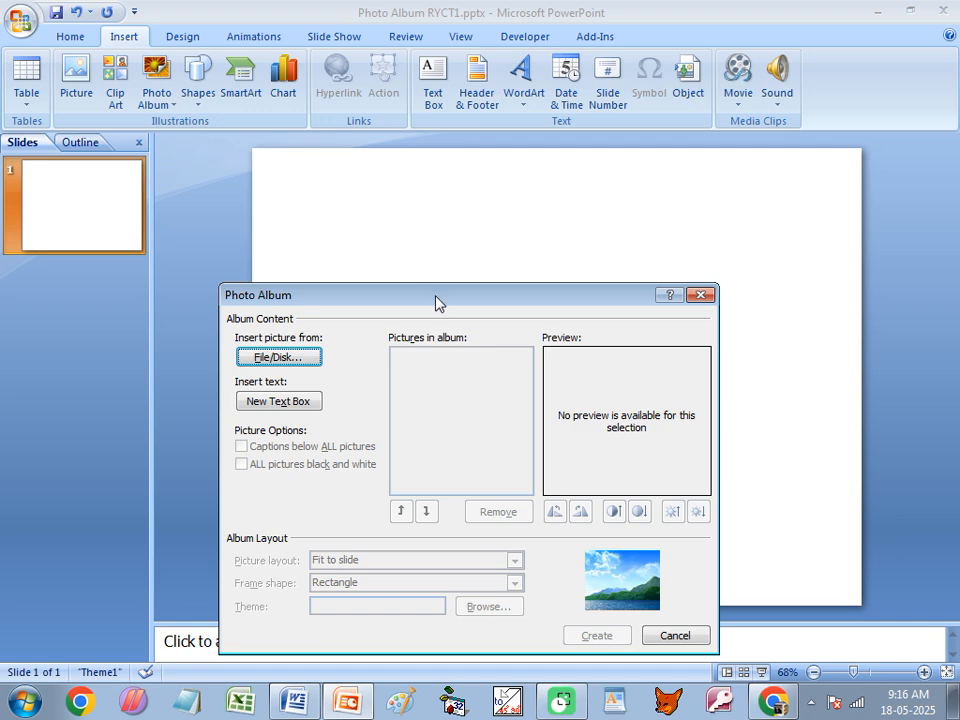
pyautogui.moveTo(437, 302); pyautogui.dragTo(503, 194)
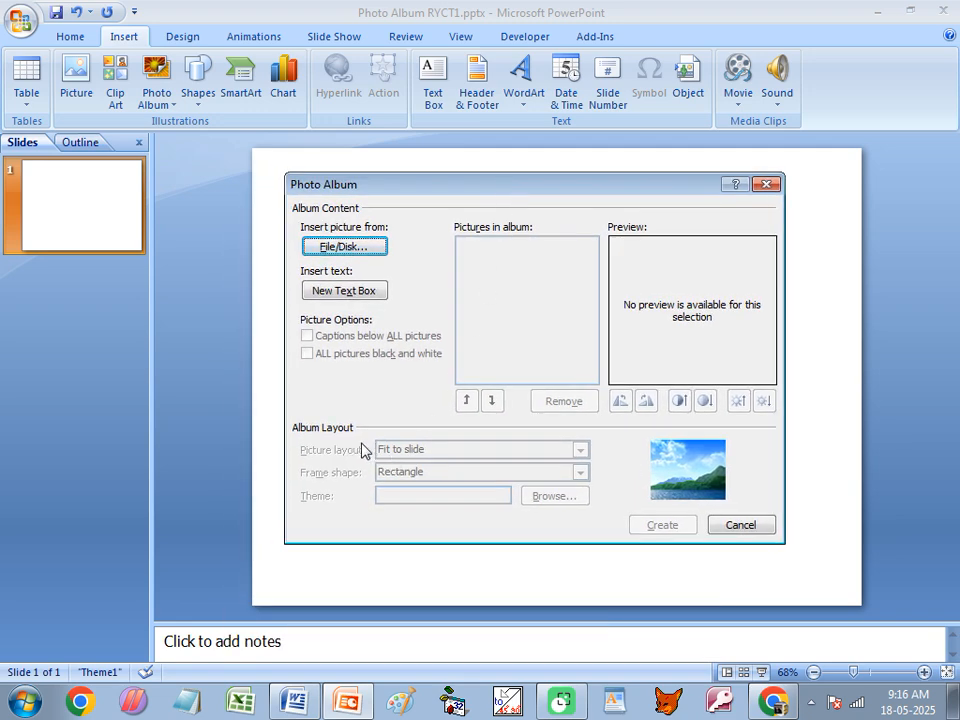
pyautogui.click(344, 247)
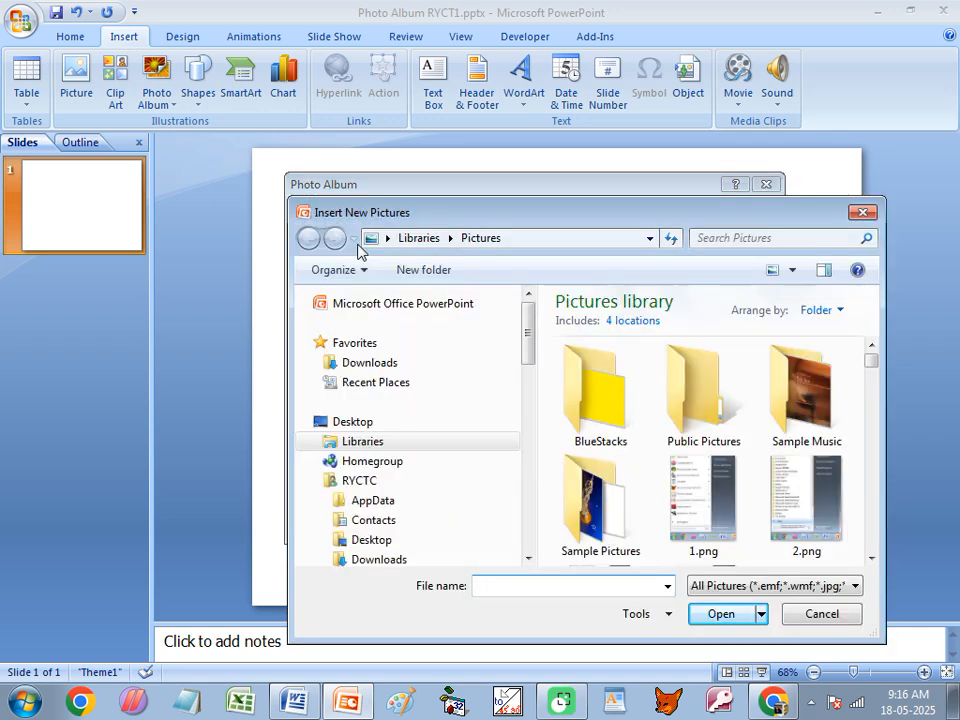
# Step: Browse to the Software (D:) drive and open the picture folder listed between "online exam" and "ppt animated gif"
pyautogui.moveTo(542, 225); pyautogui.dragTo(437, 137)
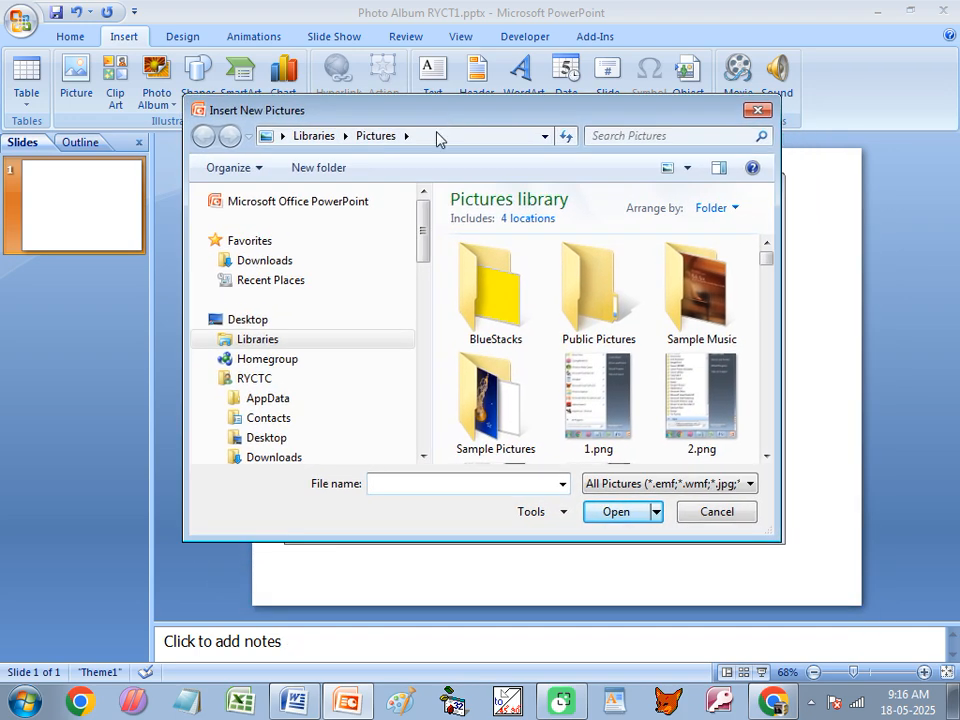
pyautogui.moveTo(767, 258); pyautogui.dragTo(767, 358)
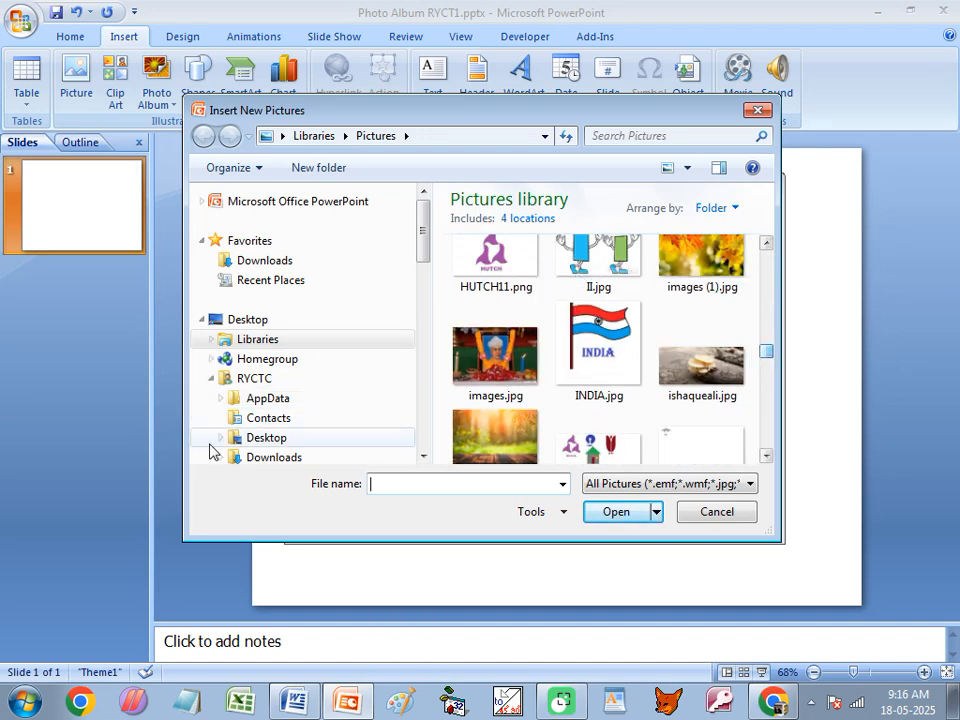
pyautogui.moveTo(422, 259); pyautogui.dragTo(426, 336)
pyautogui.click(272, 352)
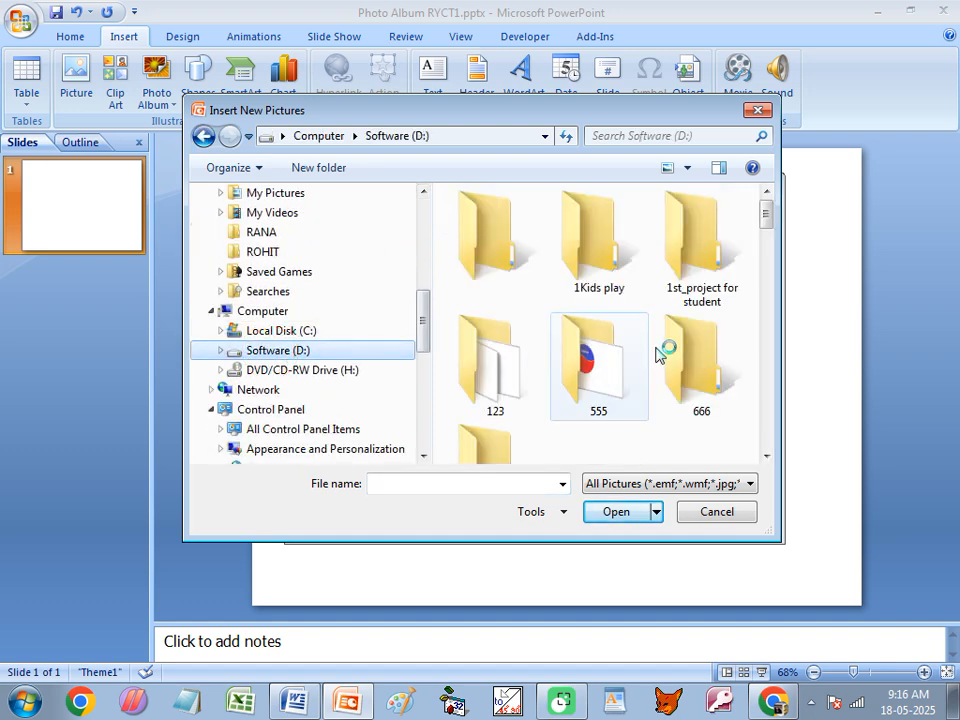
pyautogui.click(767, 458)
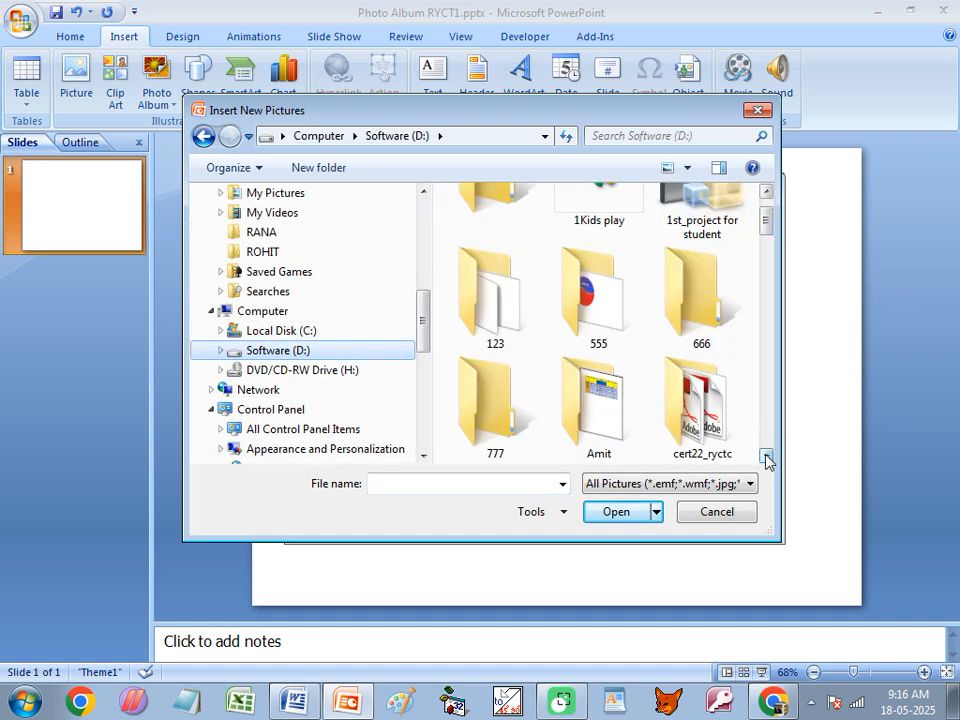
pyautogui.click(767, 458)
pyautogui.click(767, 458)
pyautogui.click(767, 458)
pyautogui.click(767, 458)
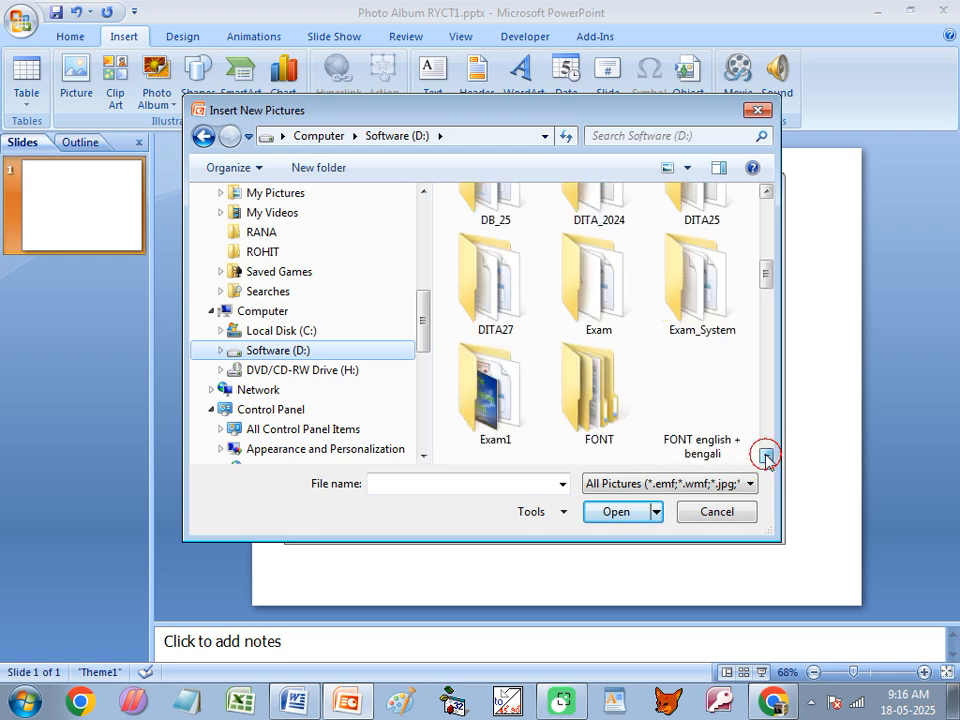
pyautogui.click(767, 458)
pyautogui.click(767, 458)
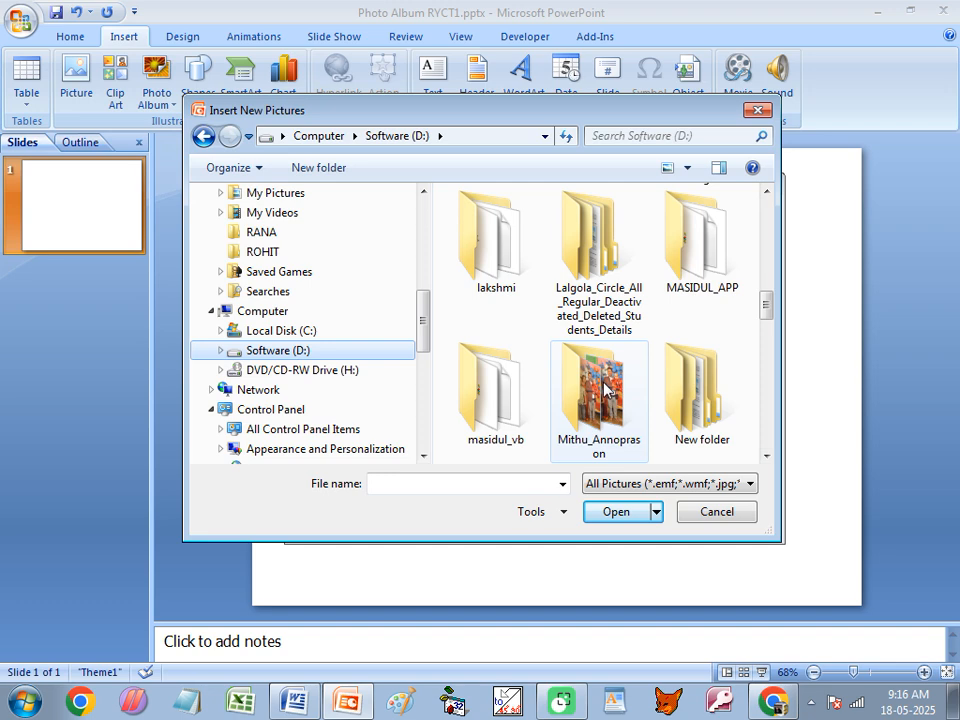
pyautogui.click(767, 458)
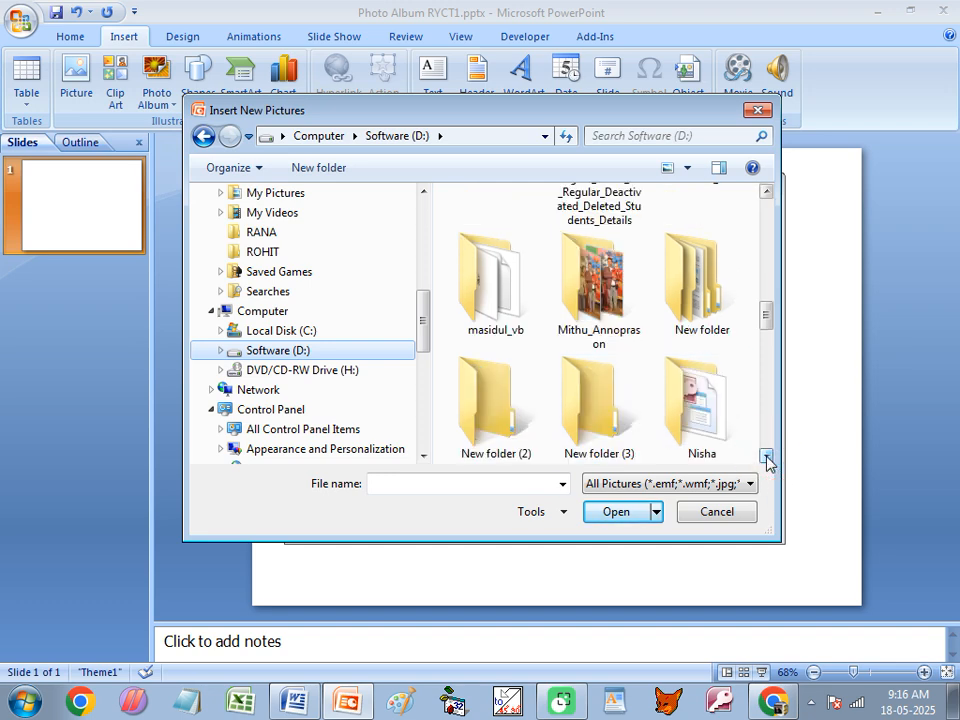
pyautogui.click(767, 458)
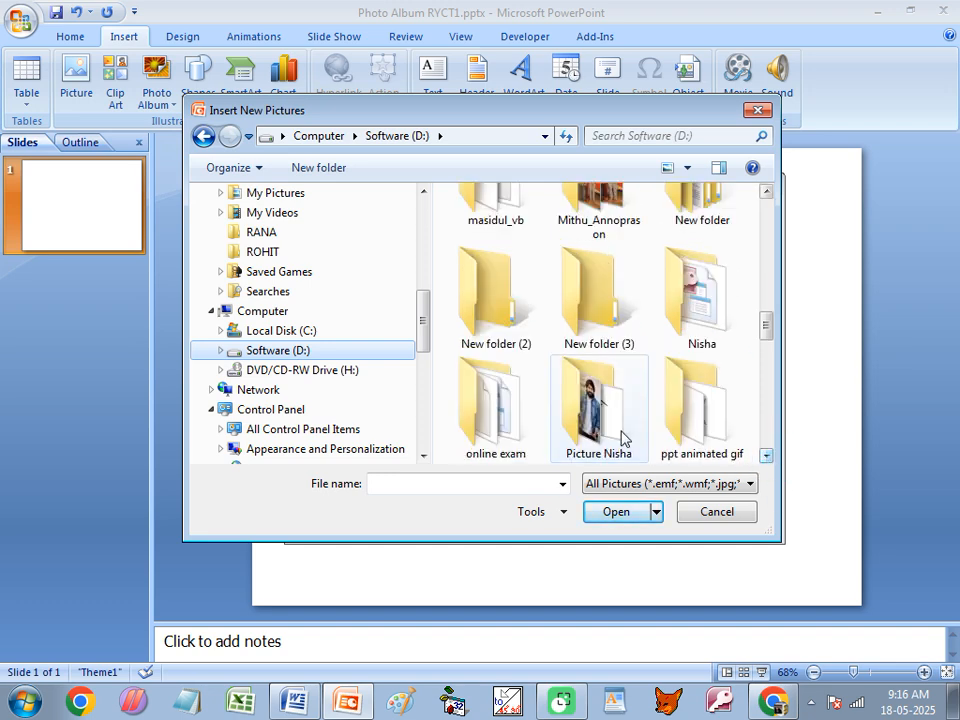
pyautogui.click(592, 420)
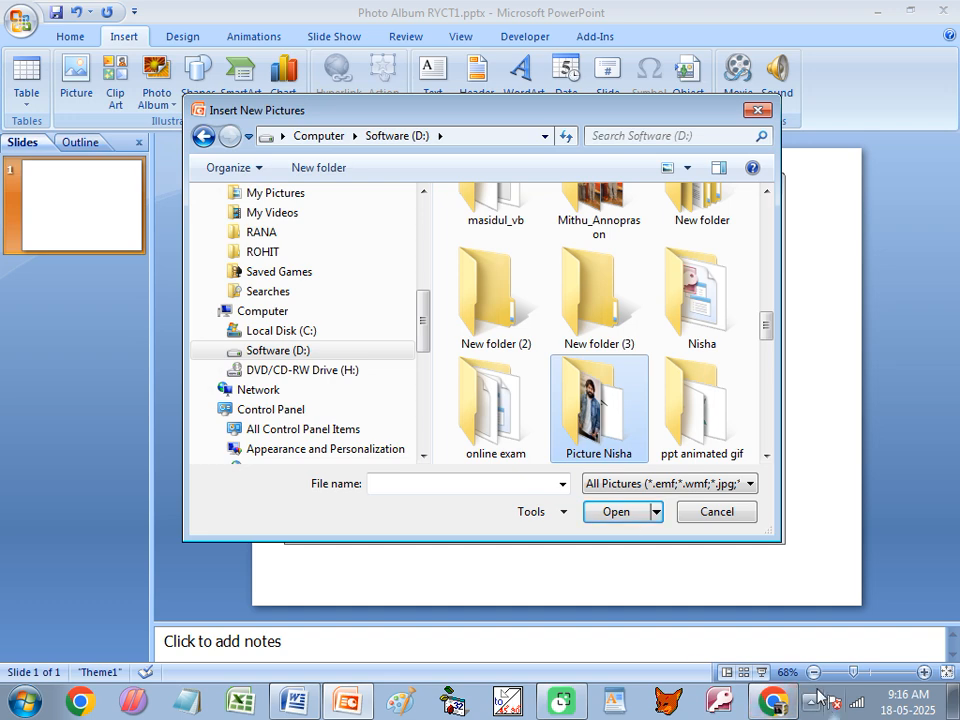
pyautogui.doubleClick(609, 418)
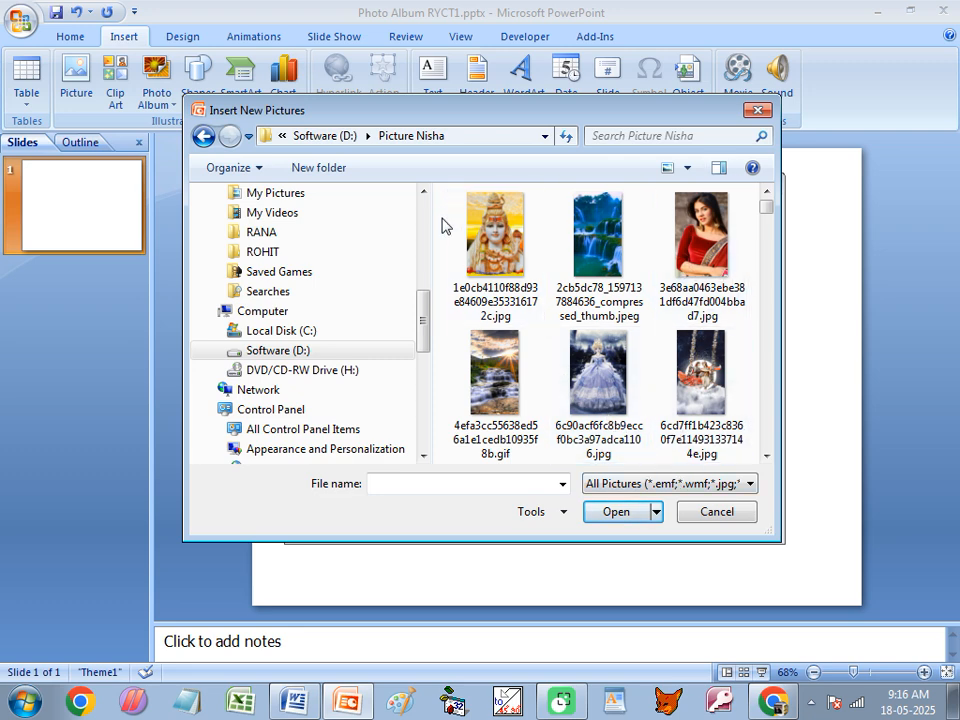
# Step: Try to insert all pictures from the folder into the album, cancelling the file conversion and the Photo Album dialog
pyautogui.click(476, 232)
pyautogui.hotkey('ctrl', 'a')
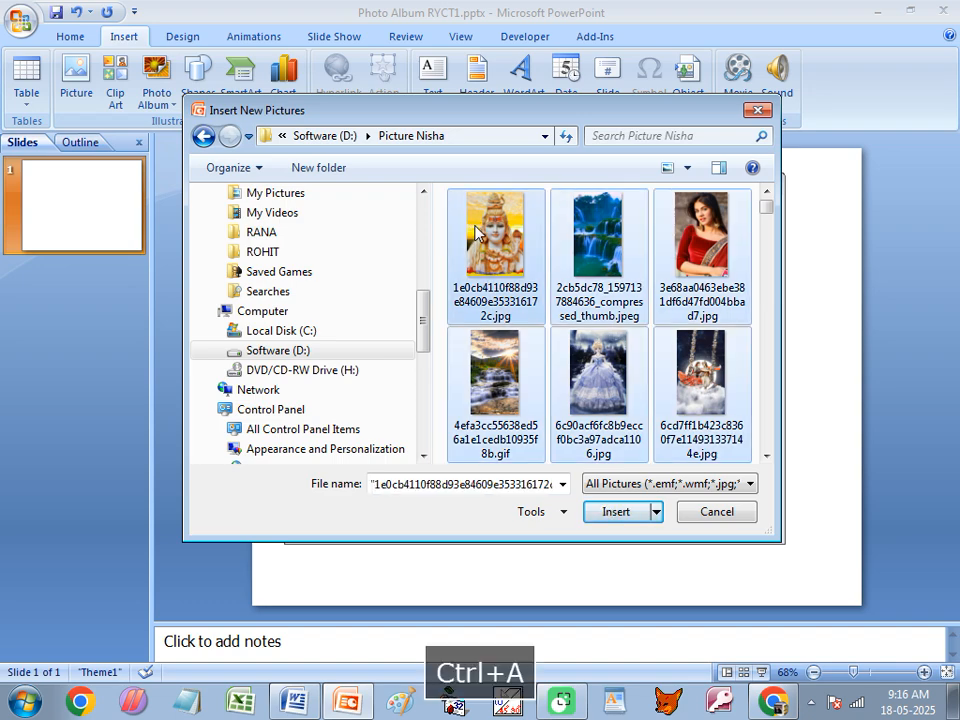
pyautogui.click(766, 455)
pyautogui.click(766, 455)
pyautogui.click(766, 455)
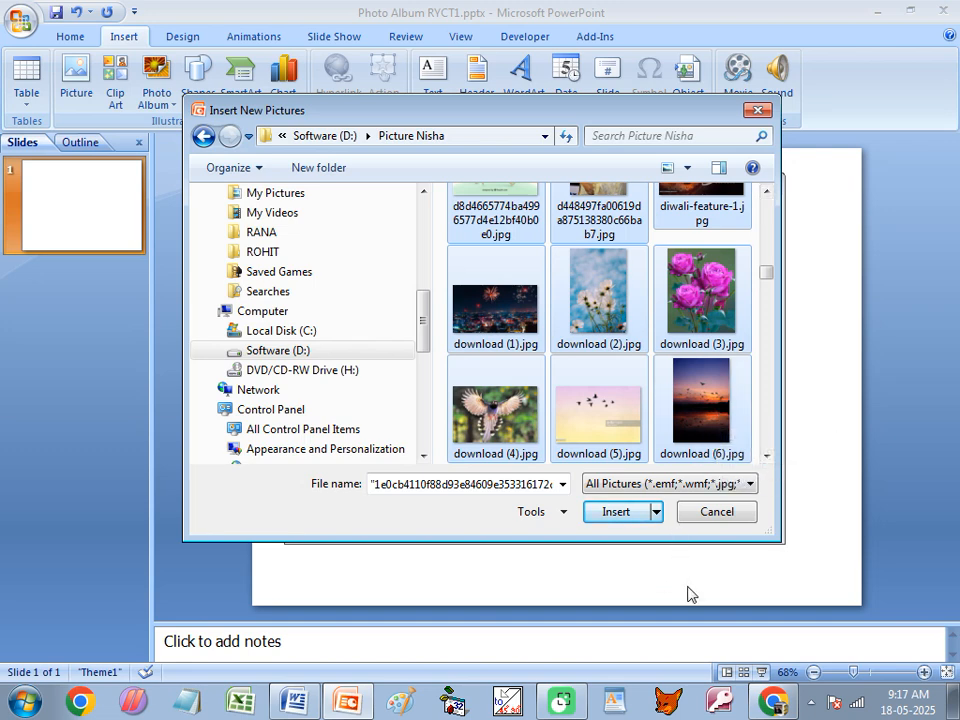
pyautogui.click(612, 513)
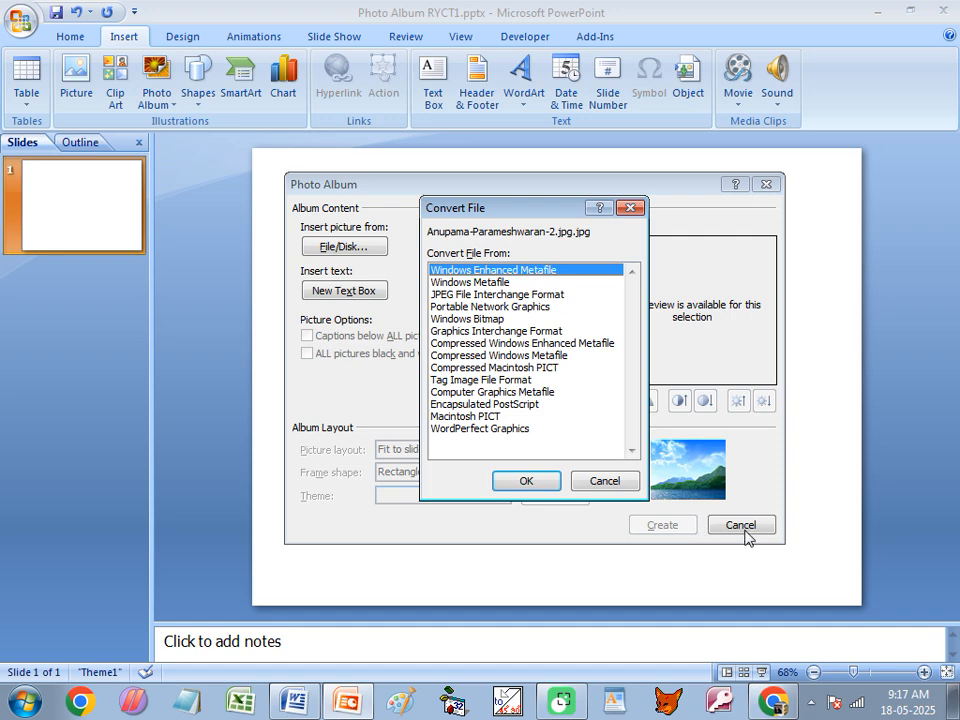
pyautogui.click(604, 481)
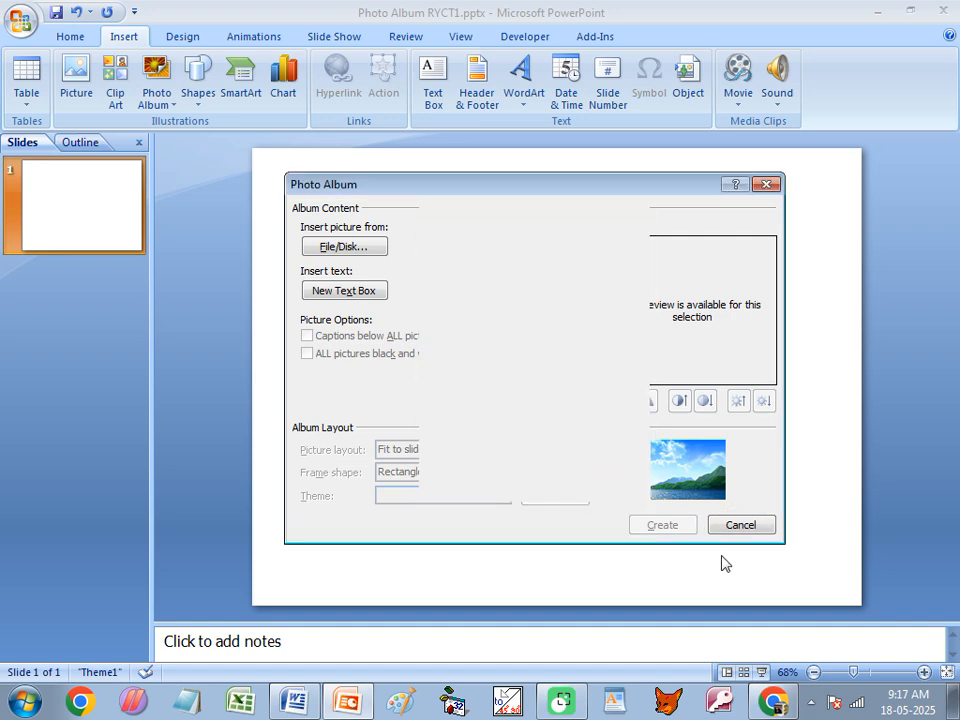
pyautogui.click(749, 529)
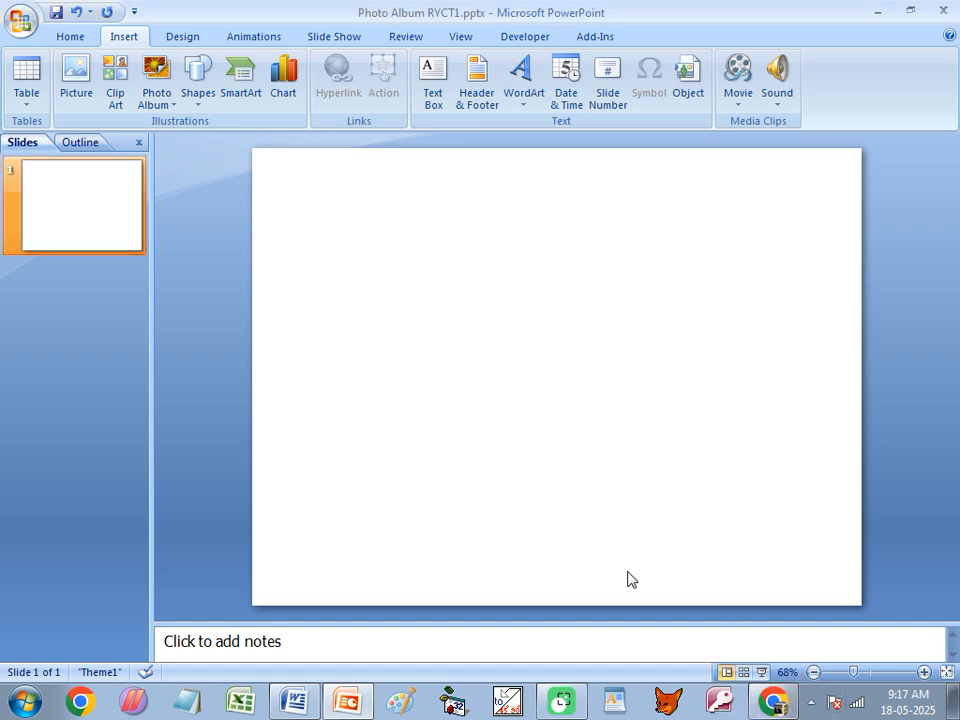
# Step: Start a new photo album and insert the first twelve pictures from the open picture folder on the Software (D:) drive
pyautogui.click(564, 694)
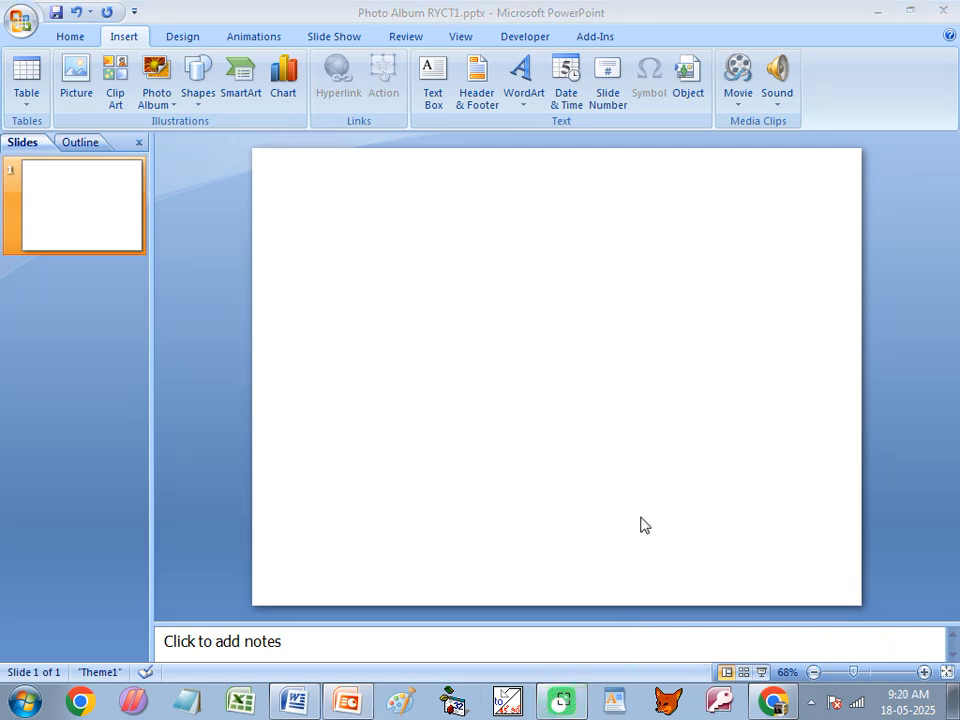
pyautogui.click(155, 82)
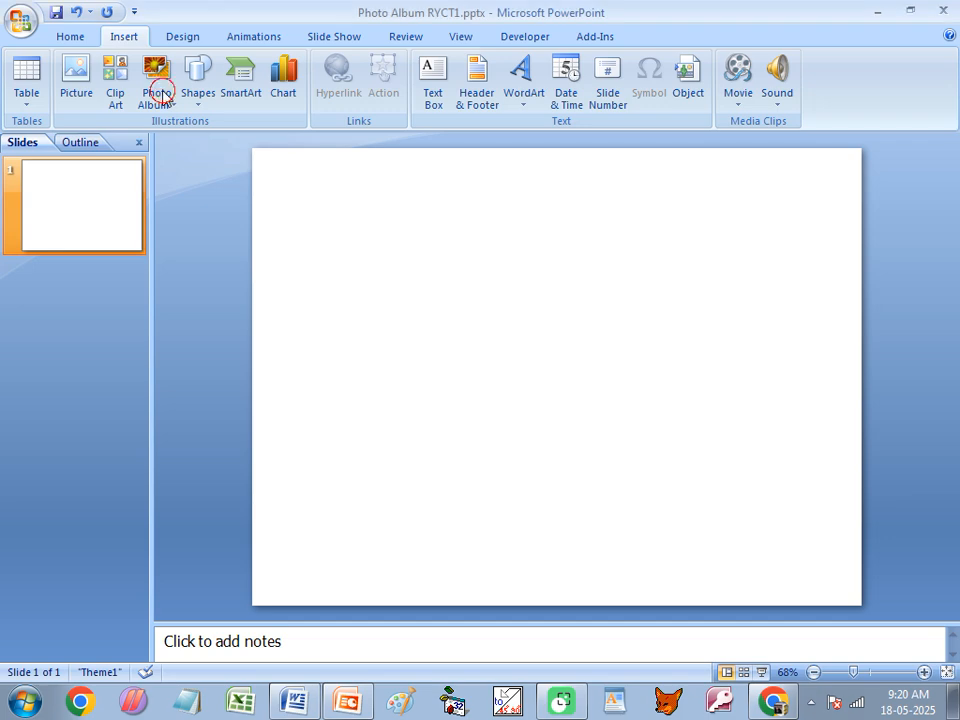
pyautogui.click(157, 104)
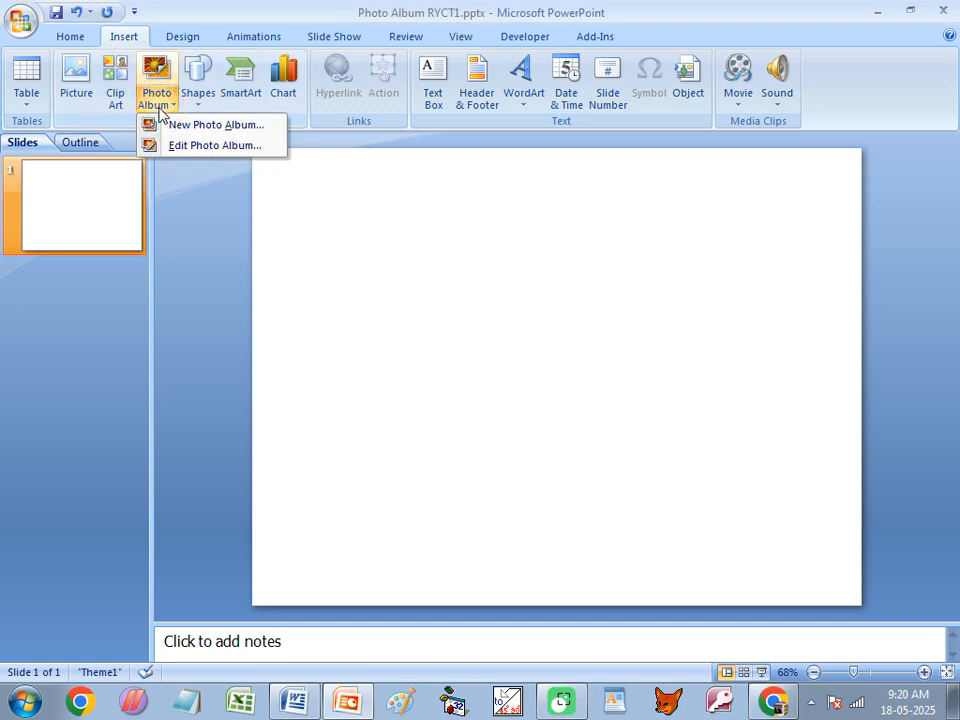
pyautogui.click(180, 124)
pyautogui.click(368, 250)
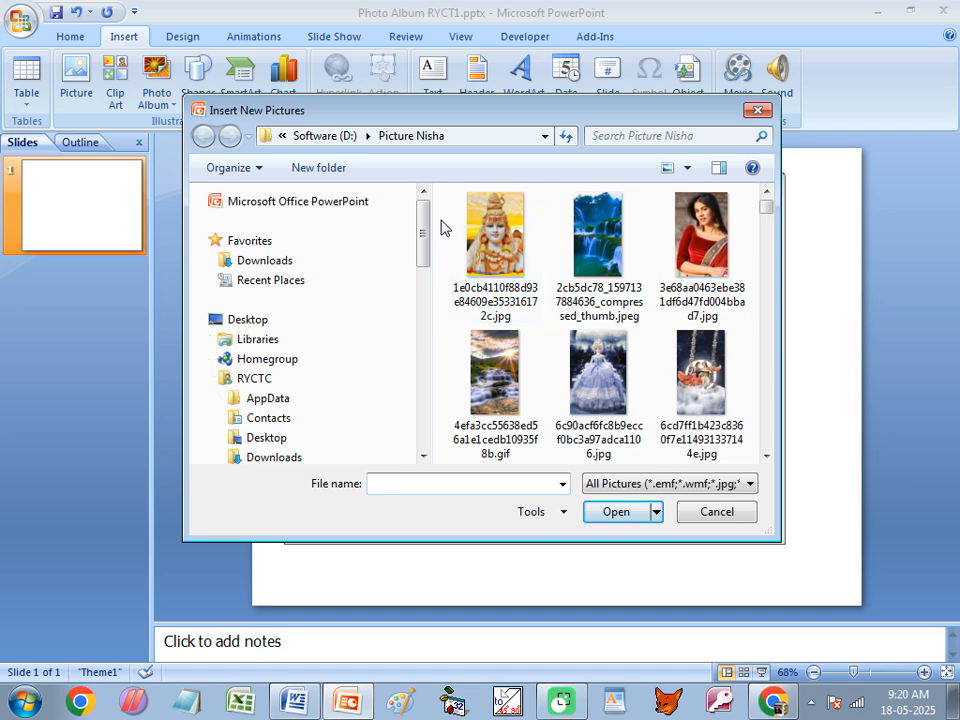
pyautogui.moveTo(441, 219); pyautogui.dragTo(741, 268)
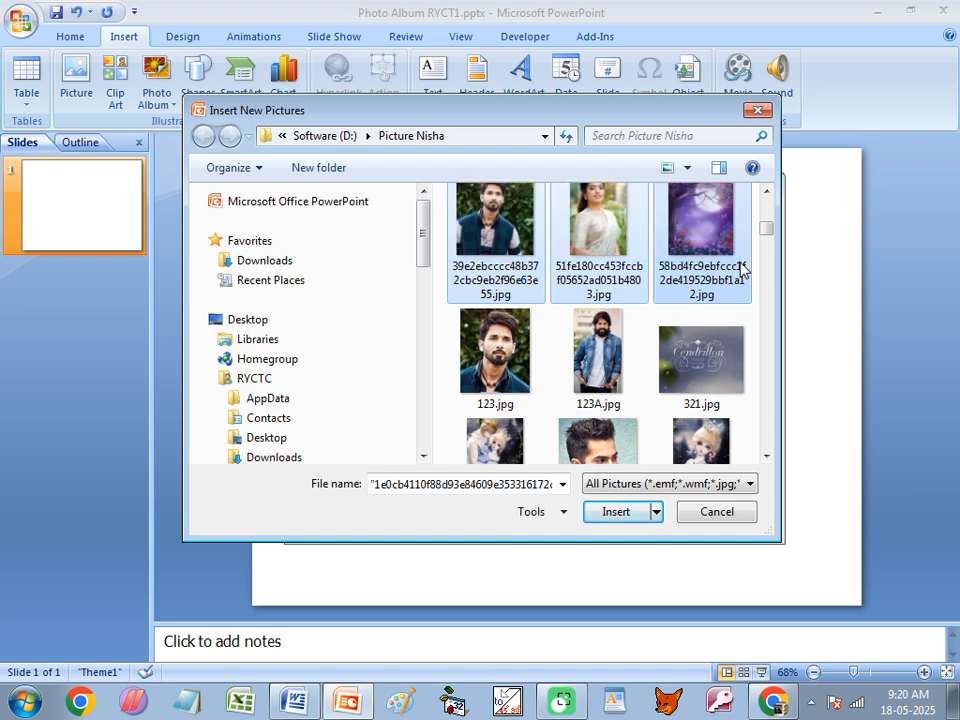
pyautogui.click(621, 512)
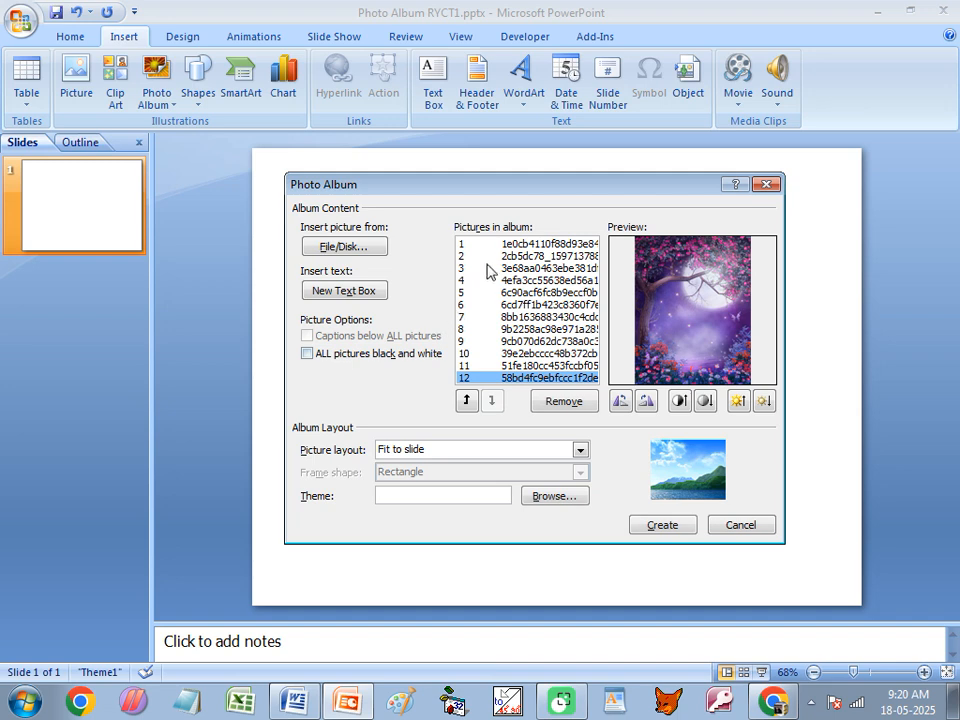
# Step: Move the waterfall picture from second to first place in the album order and select the picture below it
pyautogui.click(484, 245)
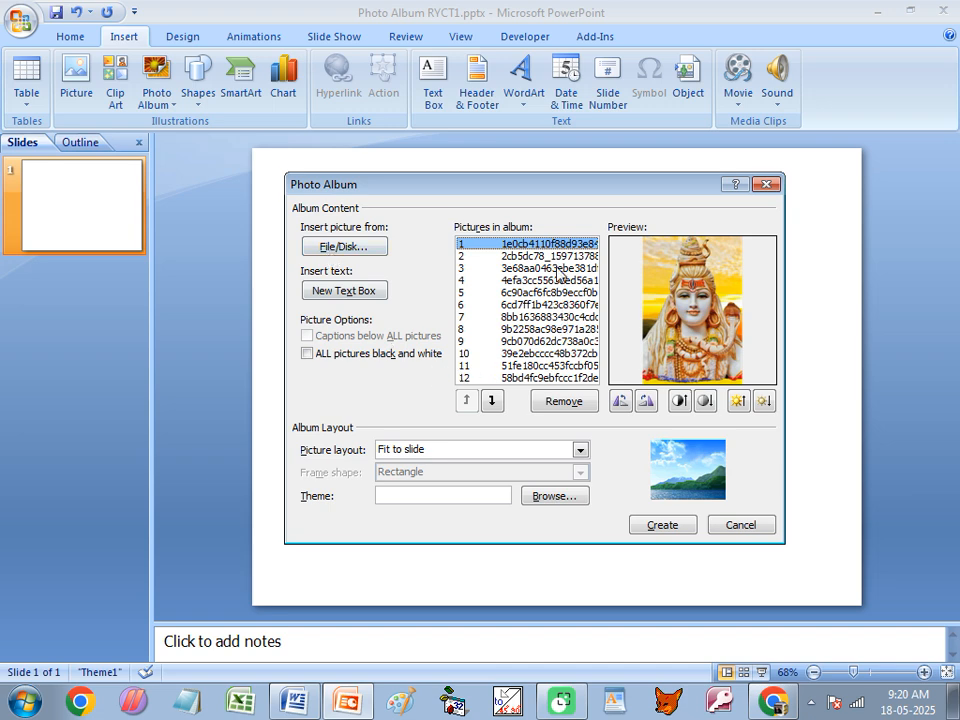
pyautogui.click(549, 257)
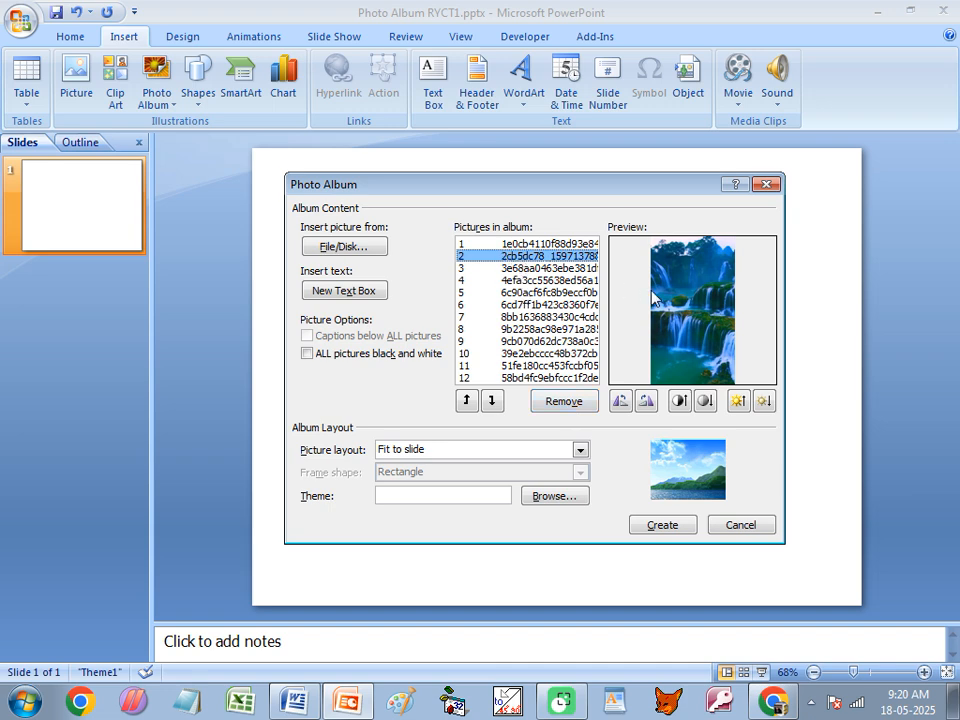
pyautogui.click(467, 400)
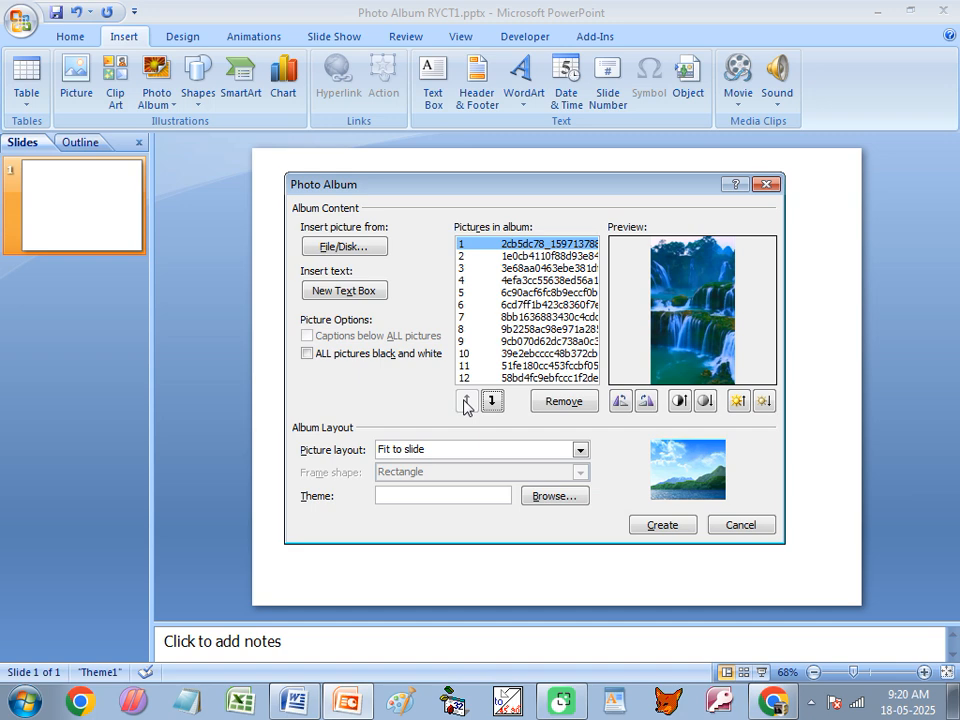
pyautogui.click(530, 257)
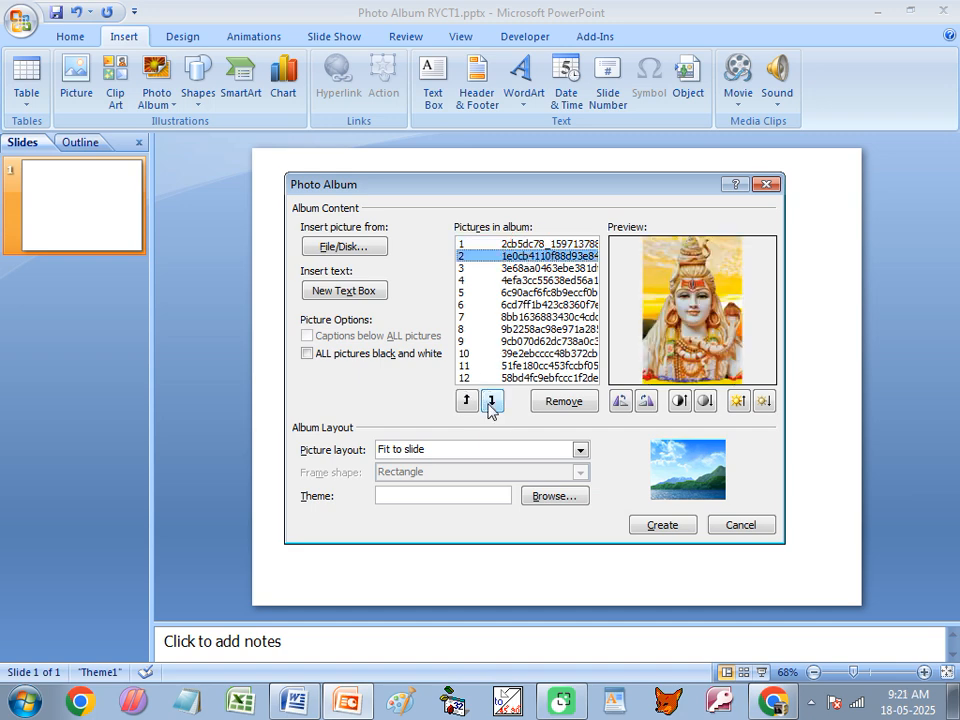
# Step: Rotate the seventh album picture right and back left, and increase its contrast and brightness by one level each
pyautogui.click(540, 316)
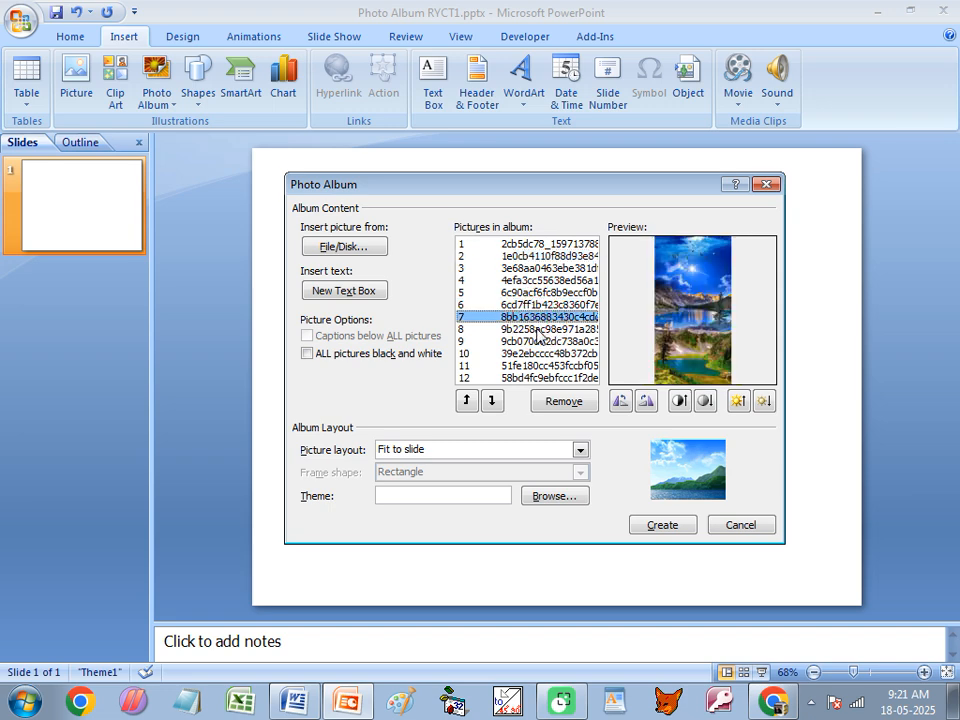
pyautogui.click(645, 401)
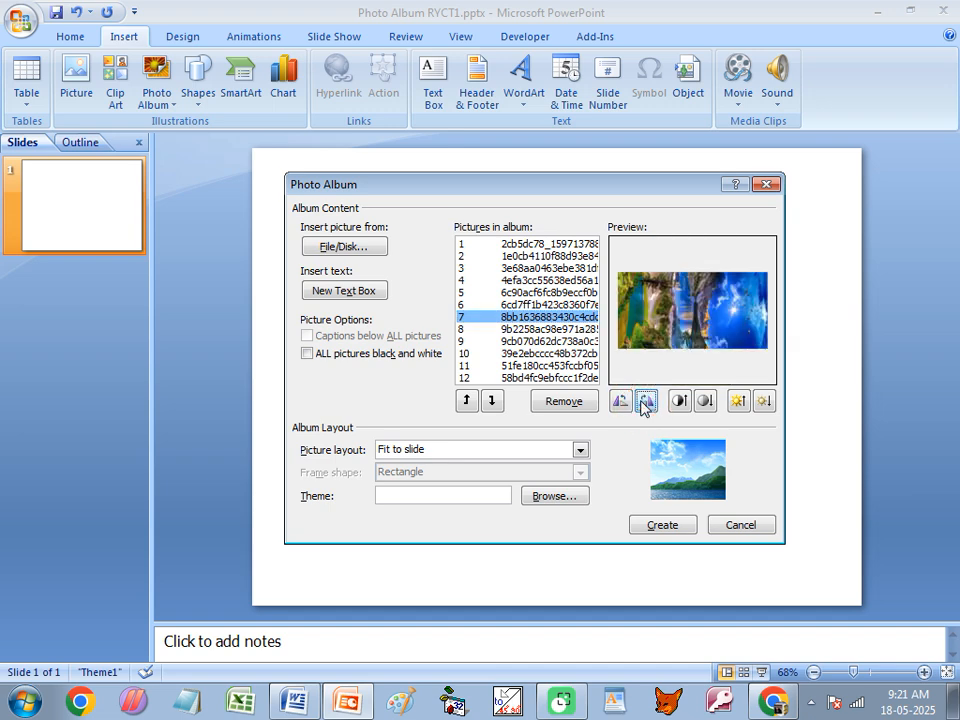
pyautogui.click(622, 402)
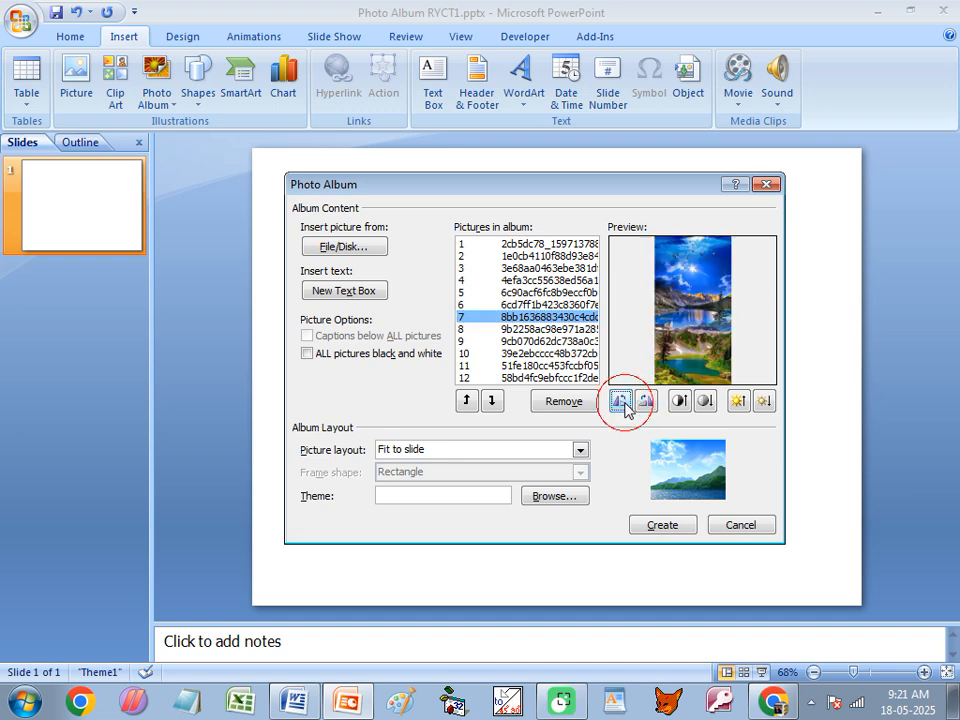
pyautogui.click(679, 401)
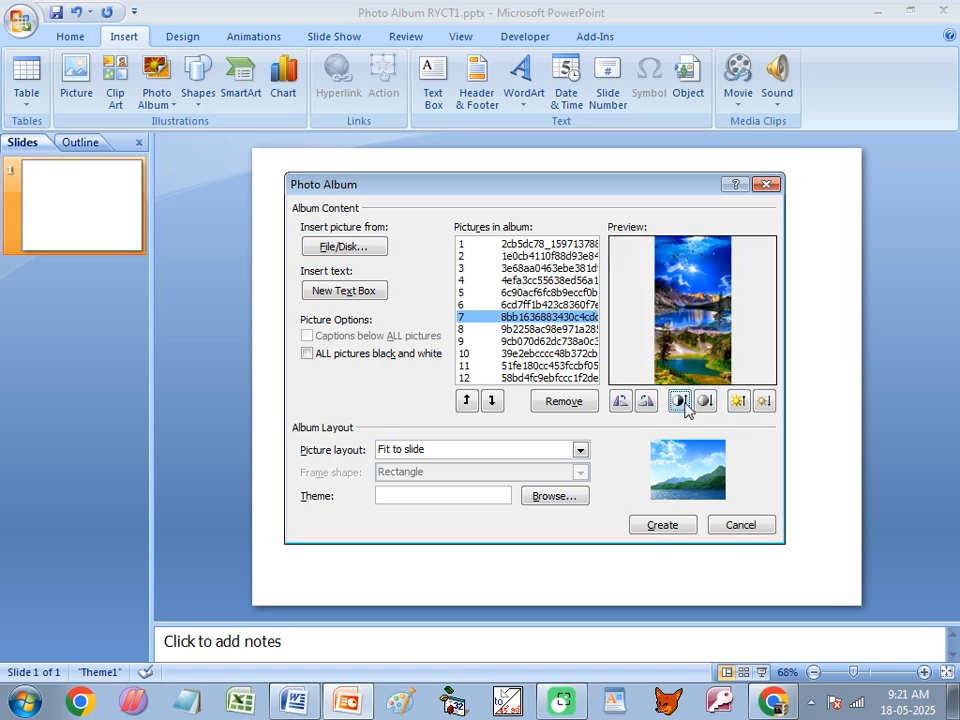
pyautogui.click(740, 402)
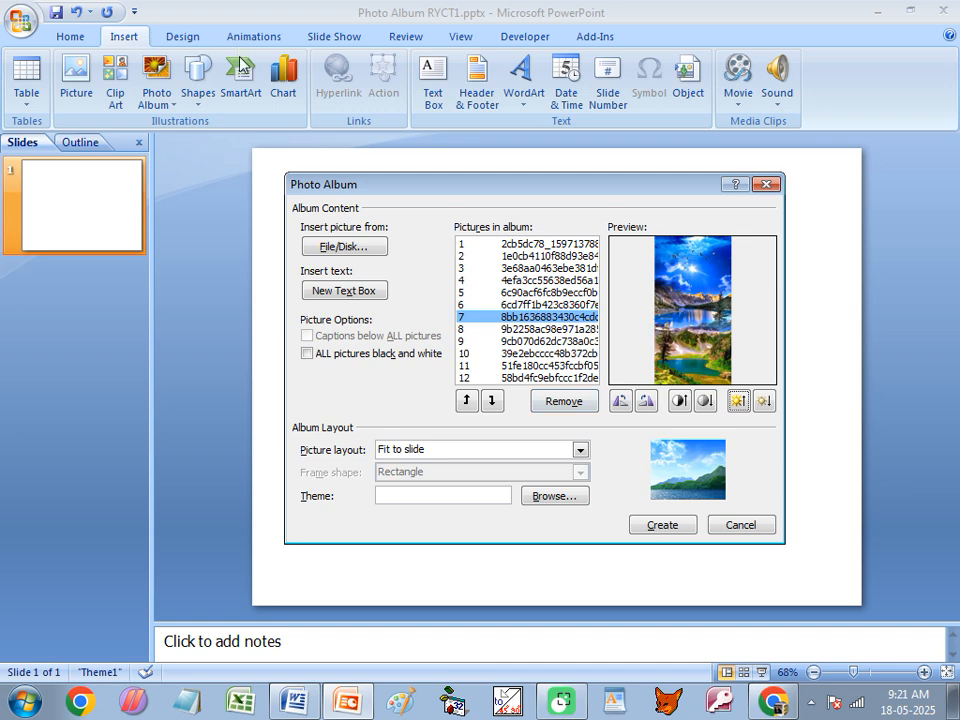
# Step: Browse the Document Themes 12 files without choosing a theme, and check the picture layout options, keeping Fit to slide
pyautogui.click(549, 505)
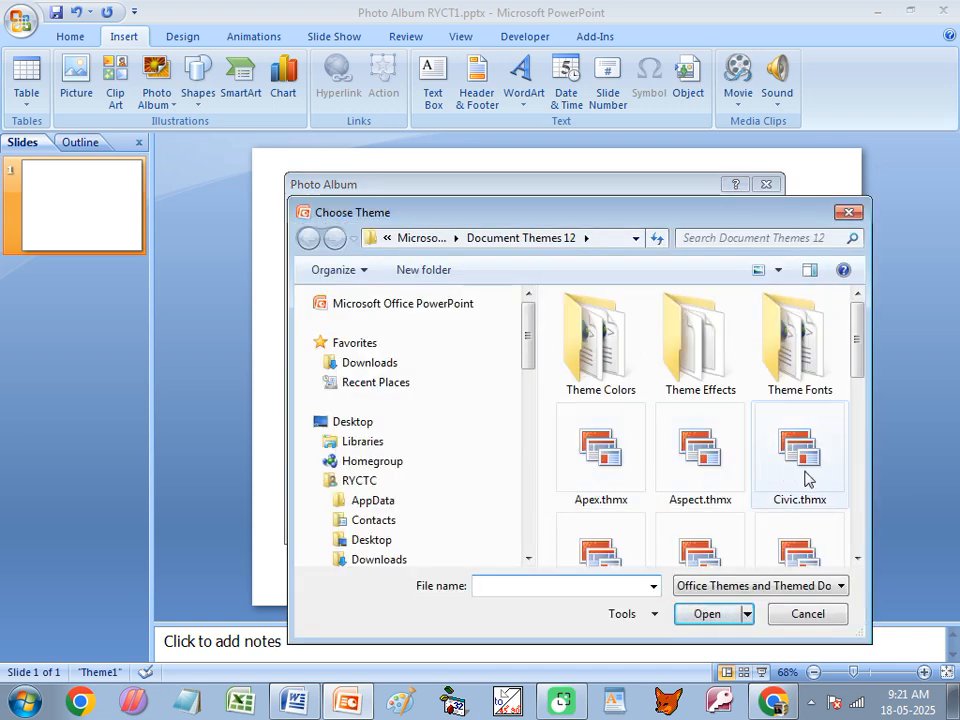
pyautogui.click(857, 351)
pyautogui.moveTo(857, 351); pyautogui.dragTo(855, 495)
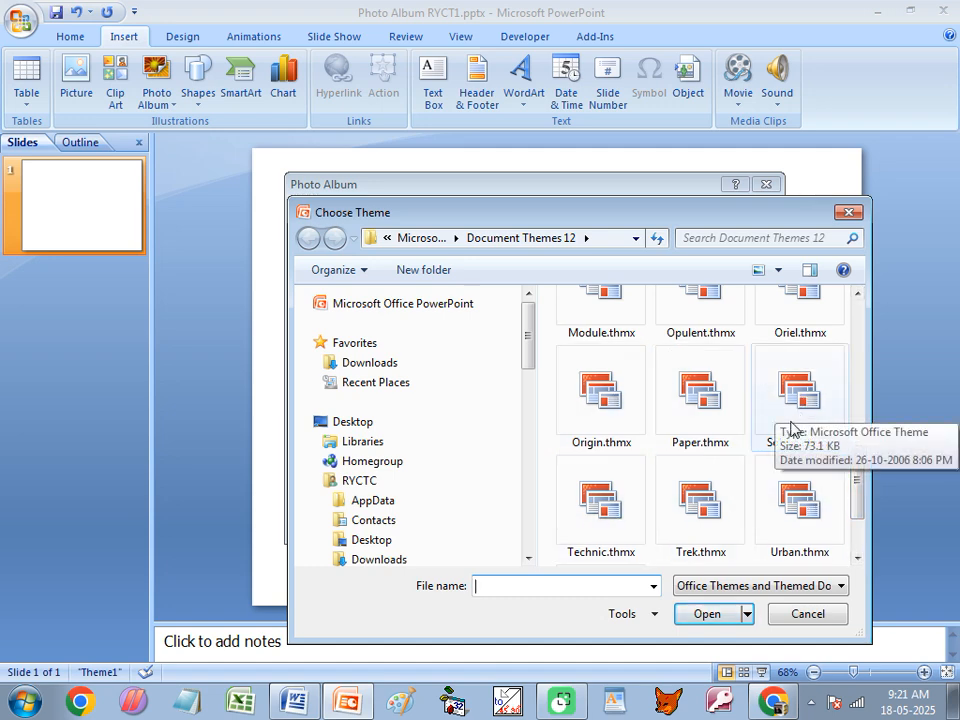
pyautogui.click(849, 216)
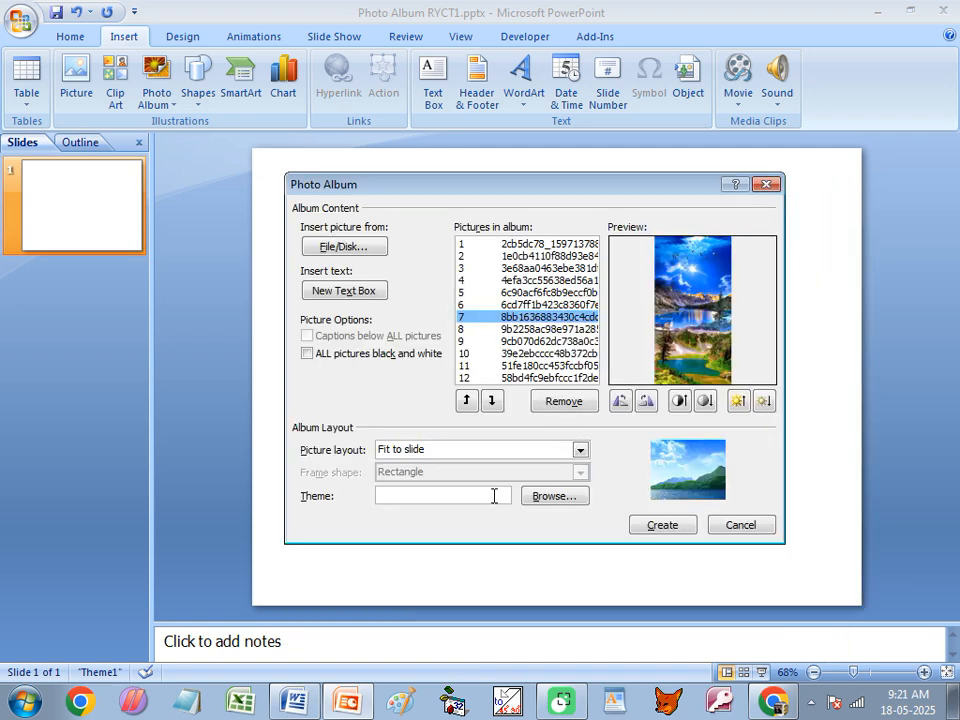
pyautogui.click(441, 452)
pyautogui.click(439, 449)
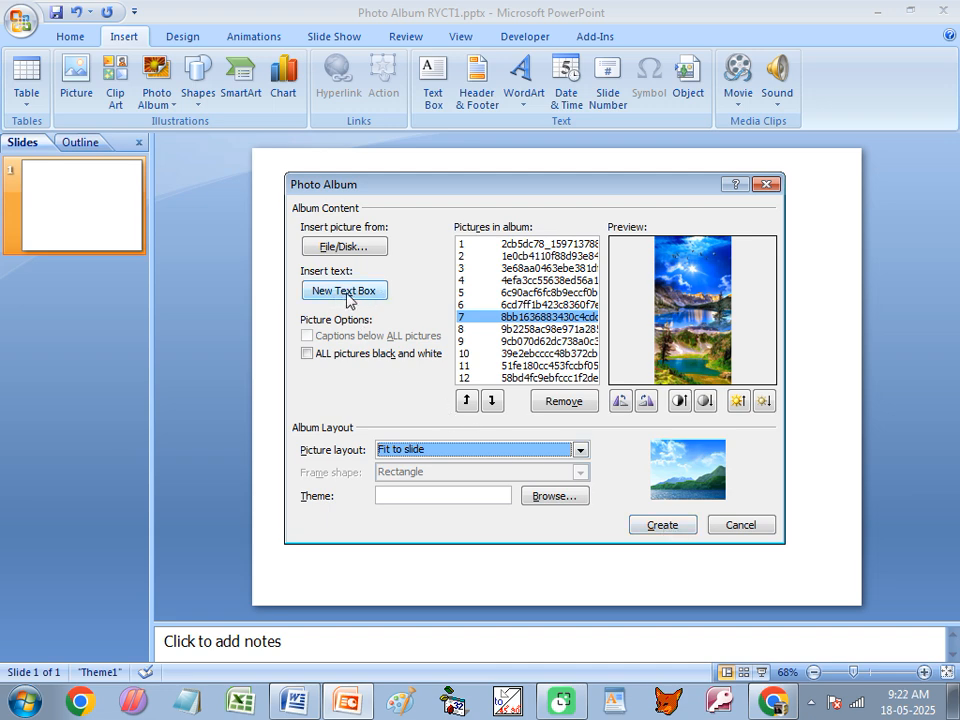
# Step: Insert a new text box after the first picture in the album and remove it again
pyautogui.click(540, 245)
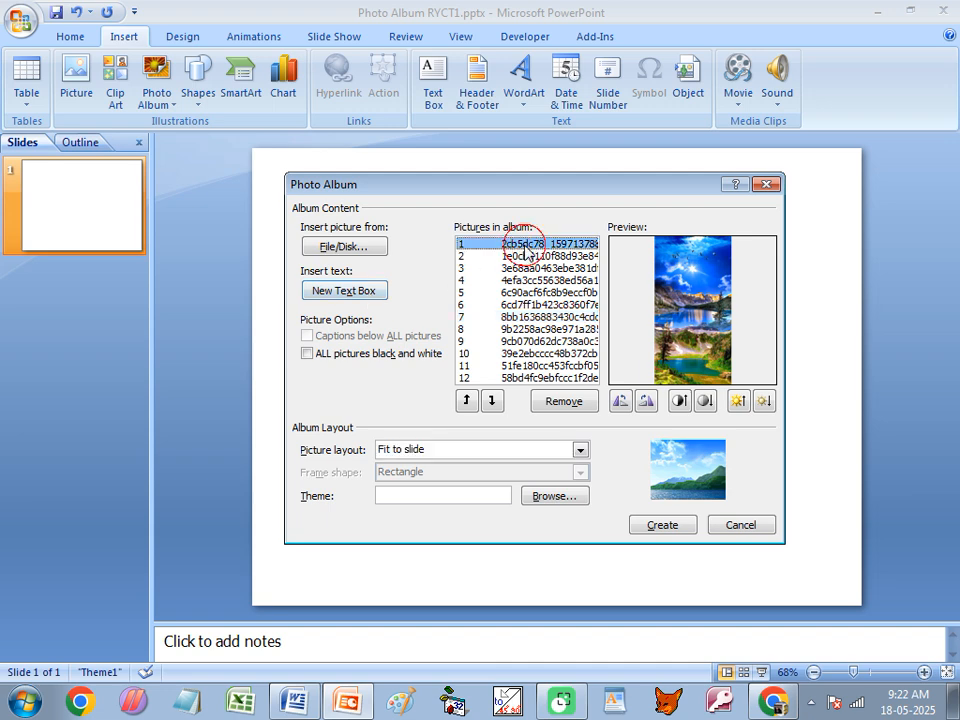
pyautogui.click(343, 291)
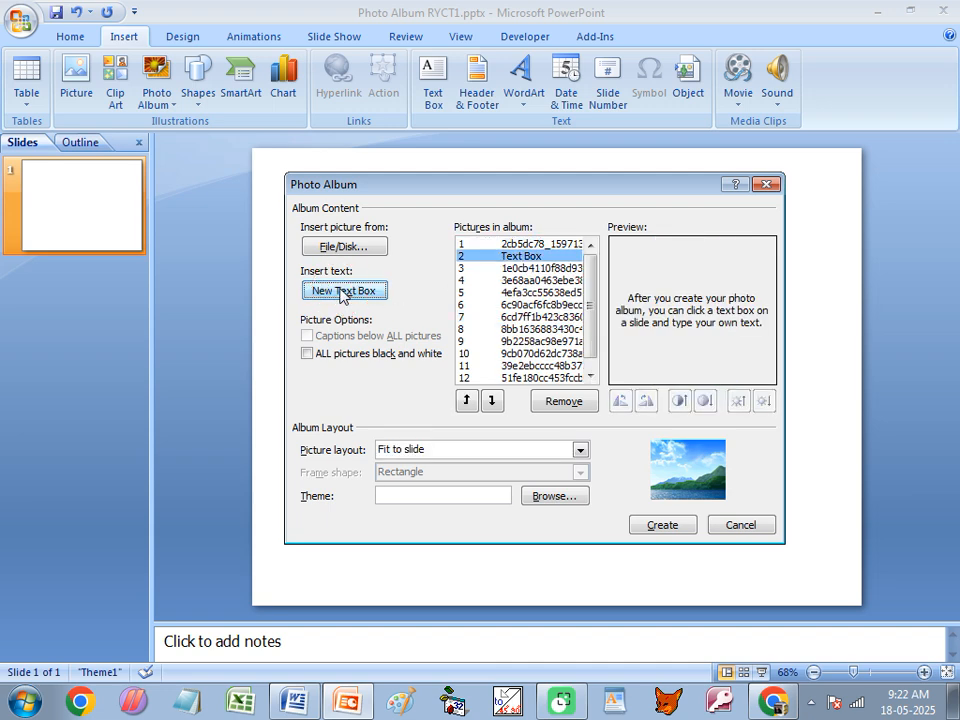
pyautogui.click(513, 257)
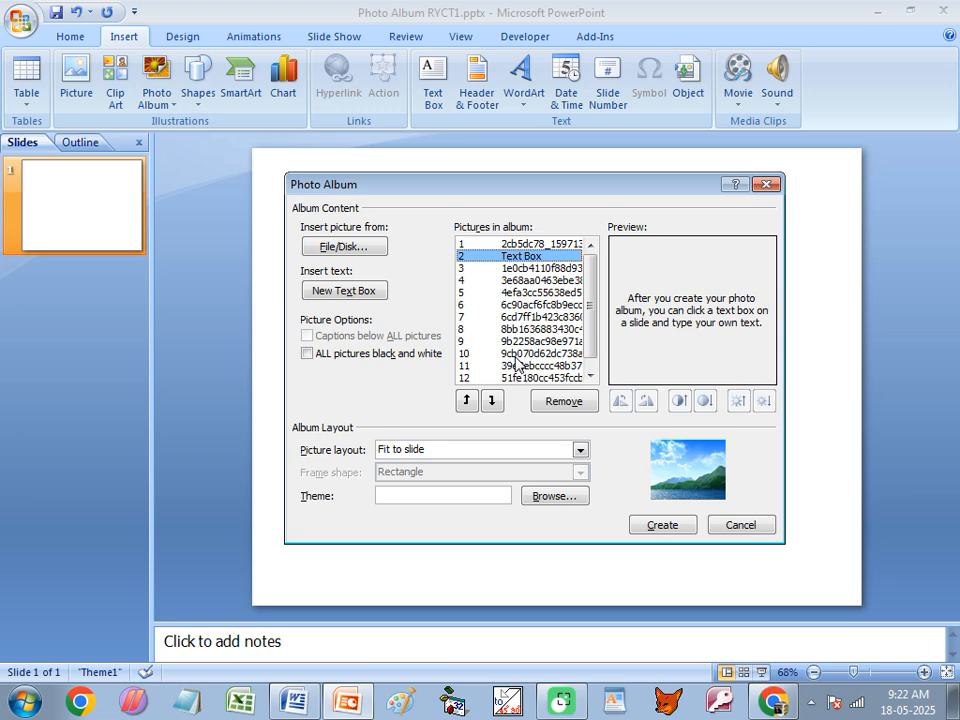
pyautogui.click(565, 403)
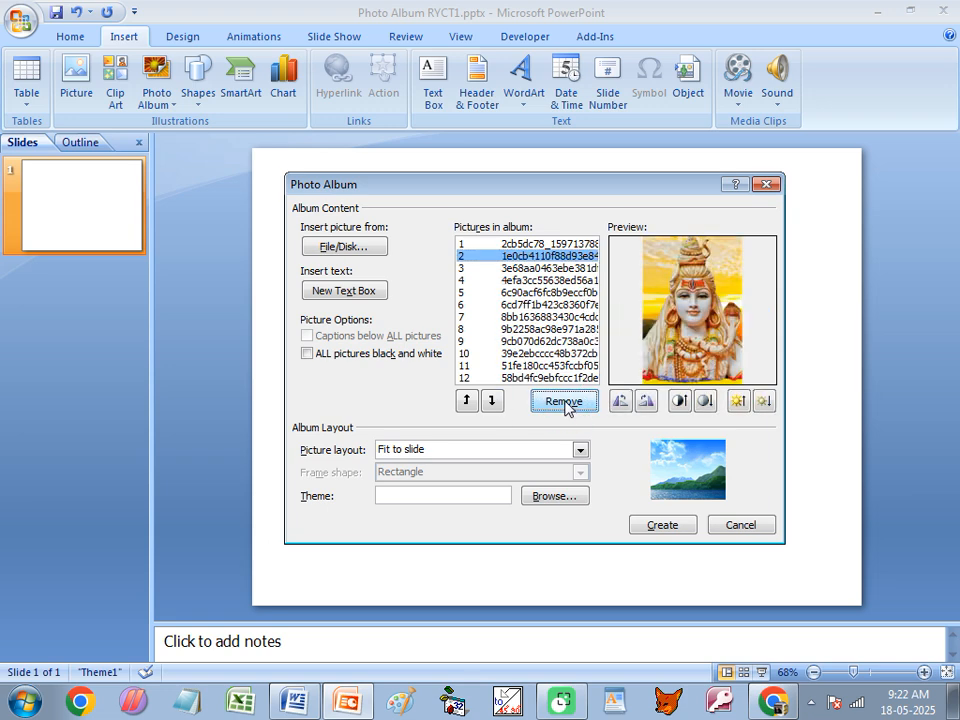
# Step: Create the photo album presentation and select the waterfall picture on slide 2
pyautogui.click(662, 525)
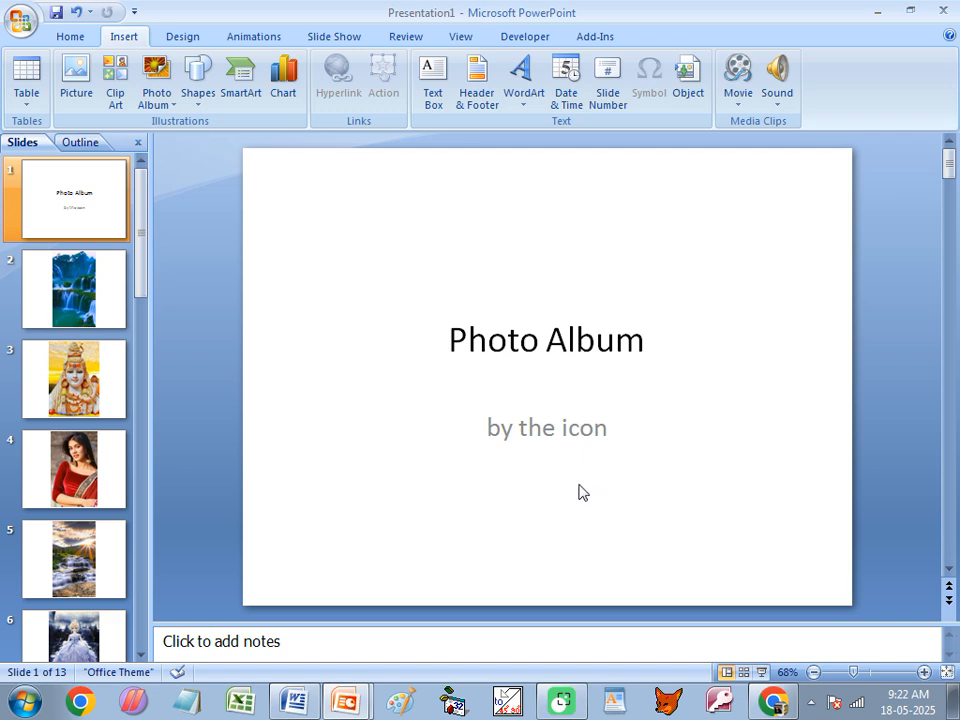
pyautogui.click(93, 300)
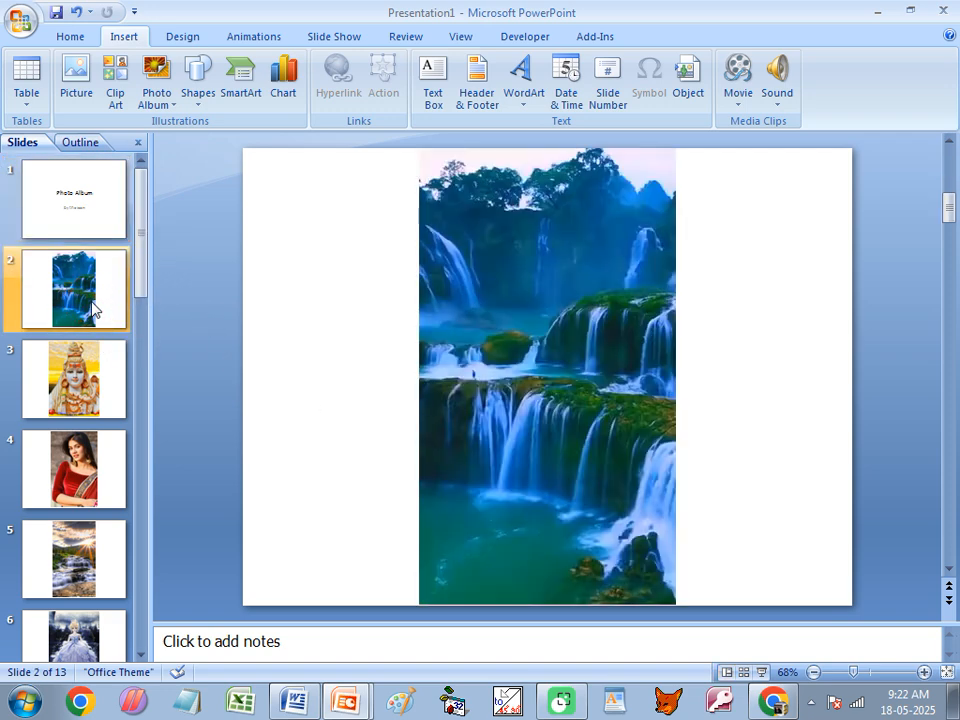
pyautogui.click(455, 304)
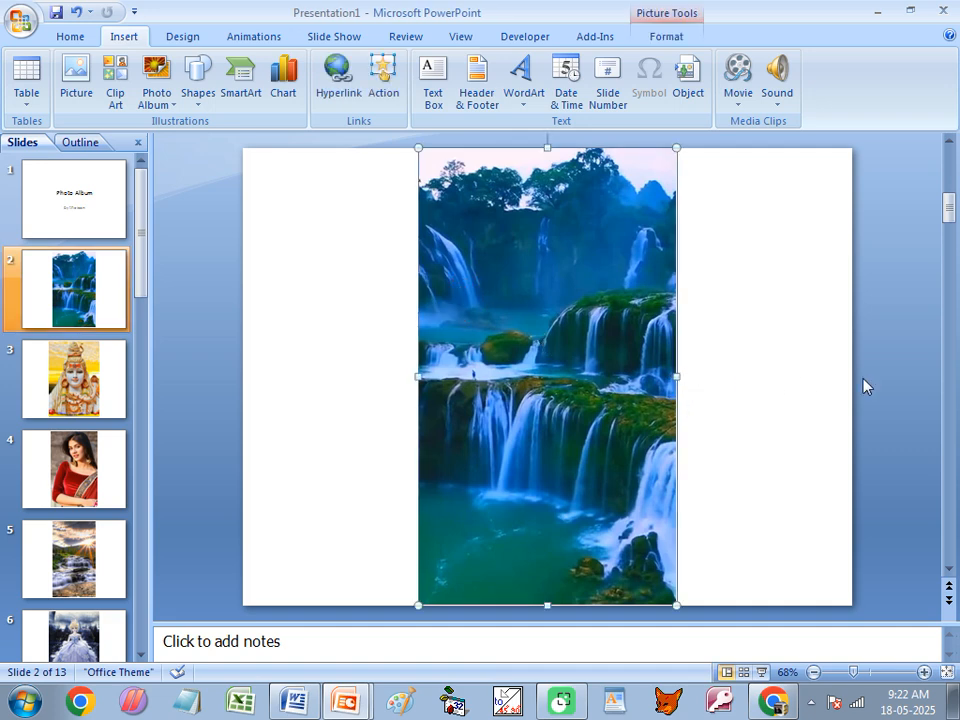
# Step: Return to the title slide and open the "by the icon" subtitle for text editing
pyautogui.click(75, 216)
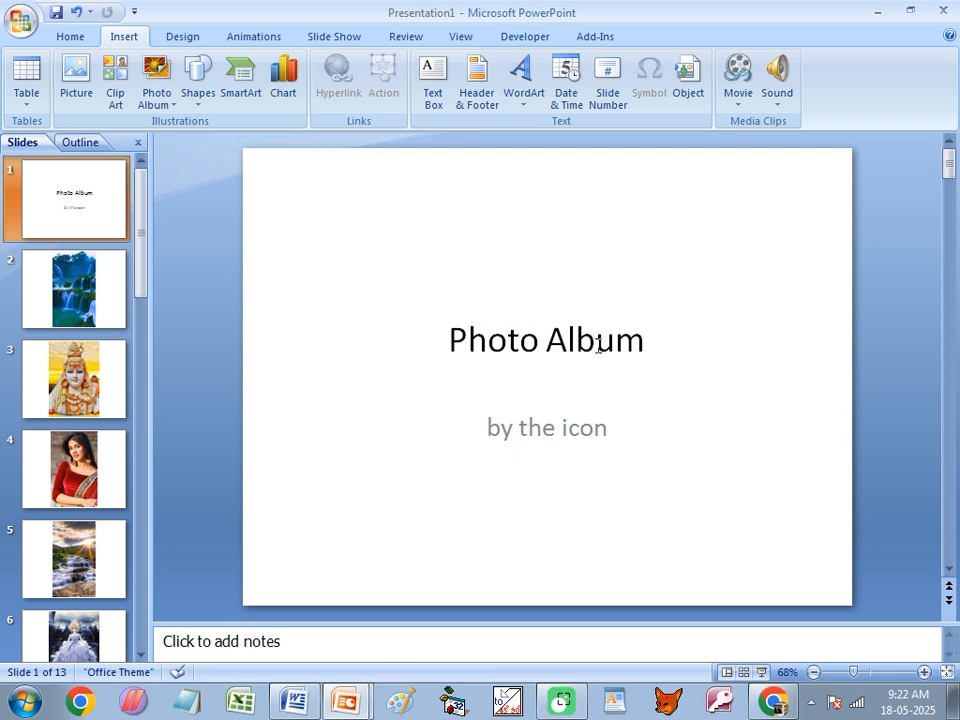
pyautogui.click(536, 423)
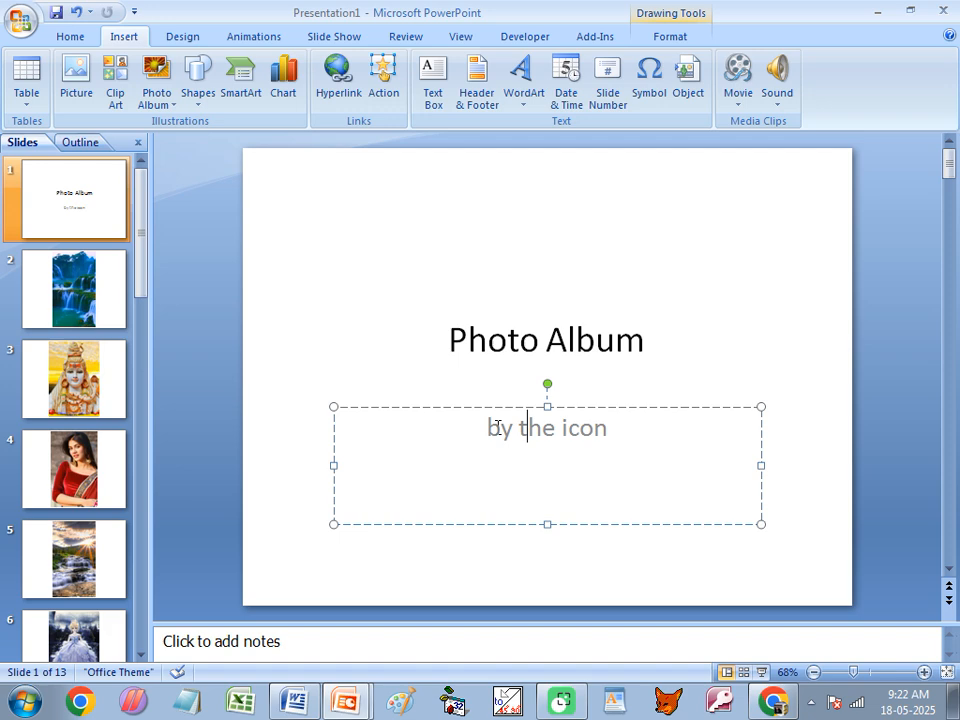